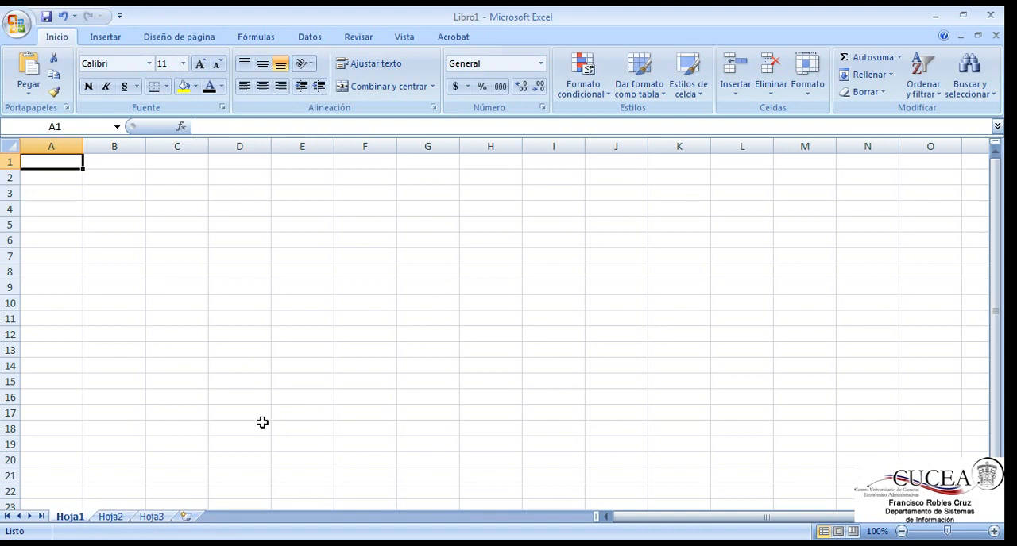
Step: Look through the blank worksheets Hoja2 and Hoja3, and return to Hoja1
click(108, 521)
click(143, 519)
click(85, 518)
click(110, 519)
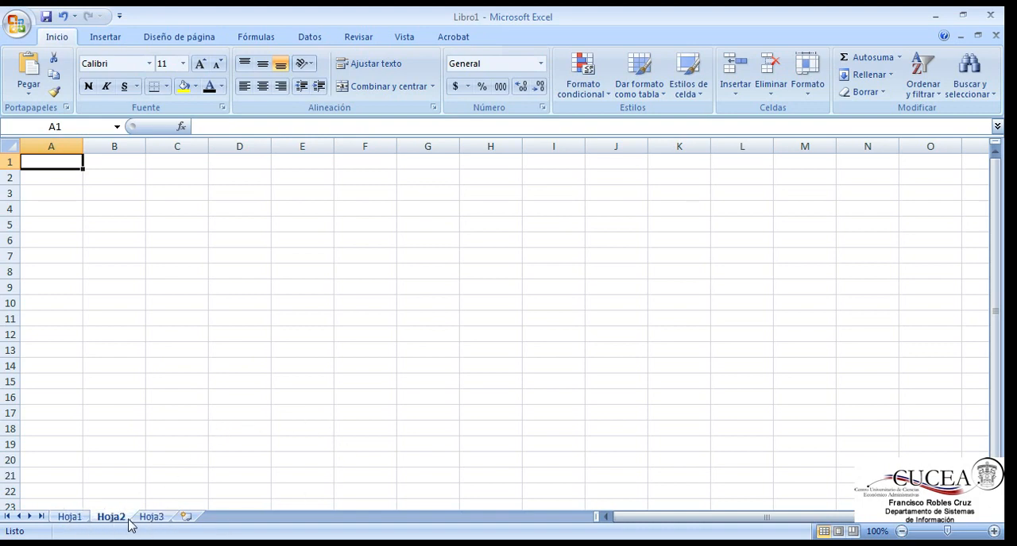
click(150, 520)
click(71, 519)
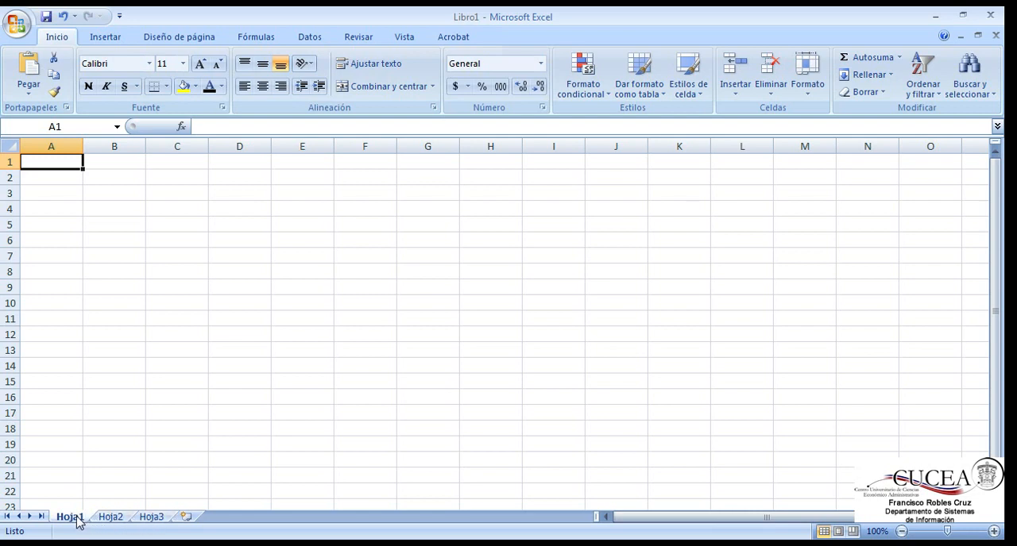
Step: Insert two new worksheets after Hoja3
click(189, 518)
double_click(193, 520)
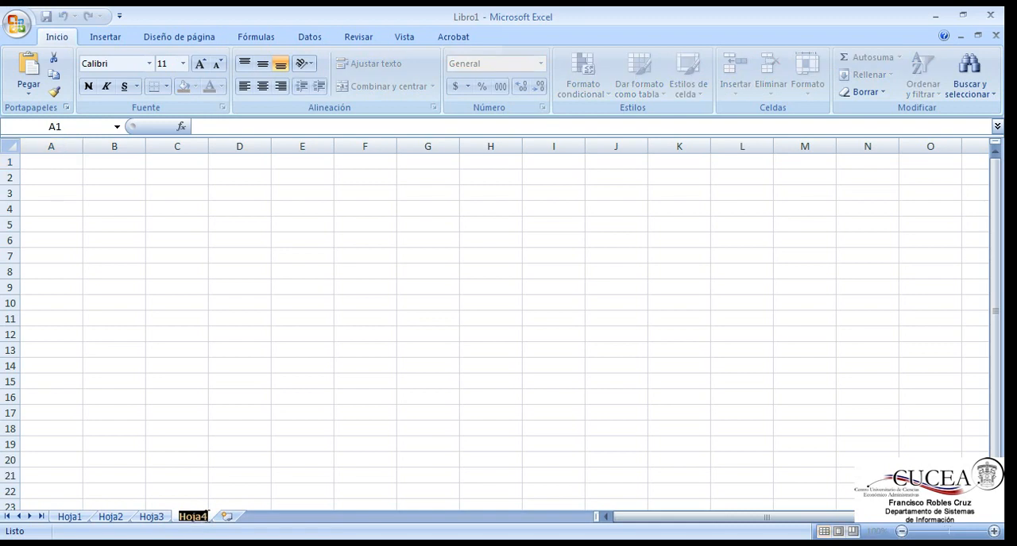
click(226, 519)
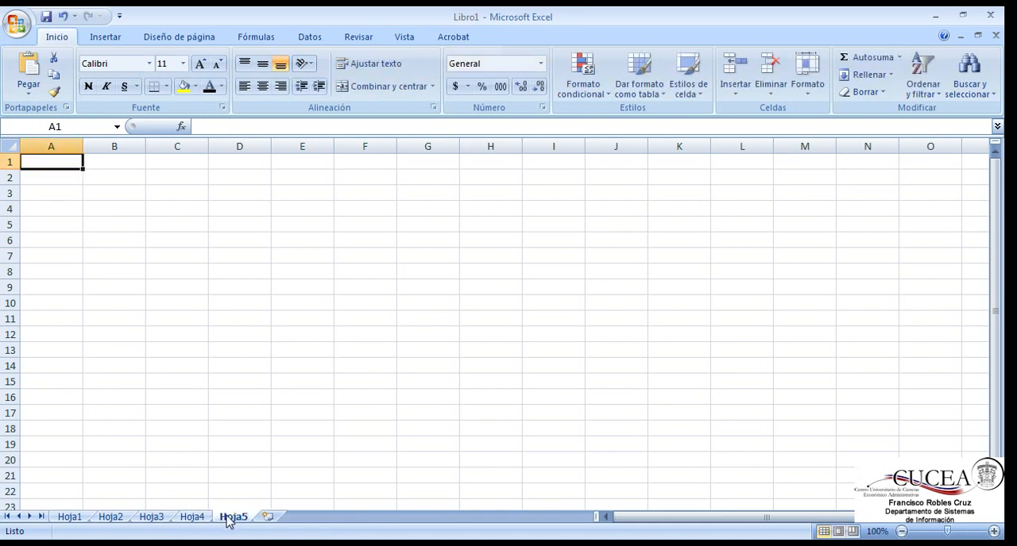
Step: Delete the worksheets Hoja5 and Hoja4 from the workbook
right_click(225, 517)
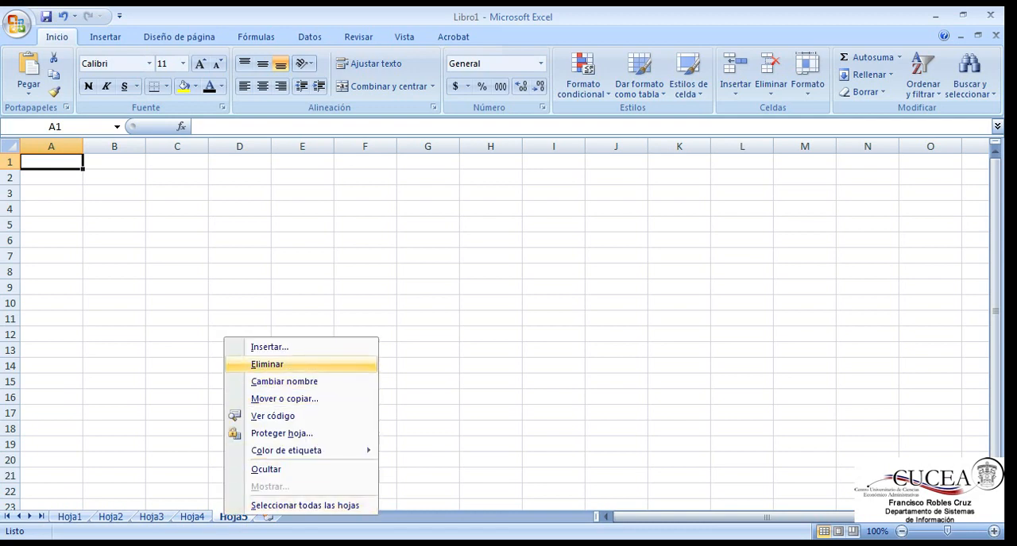
click(267, 363)
right_click(201, 518)
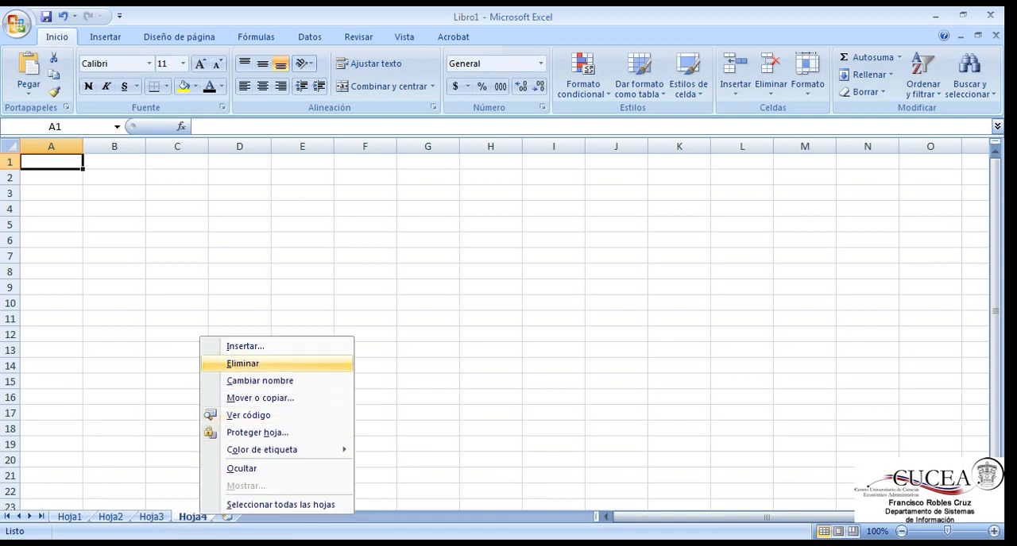
click(256, 364)
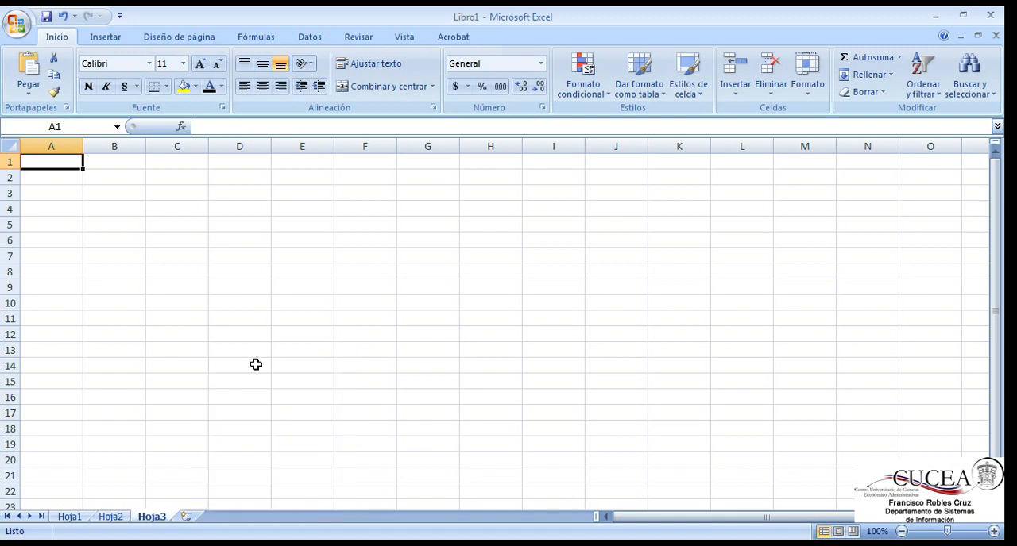
right_click(69, 518)
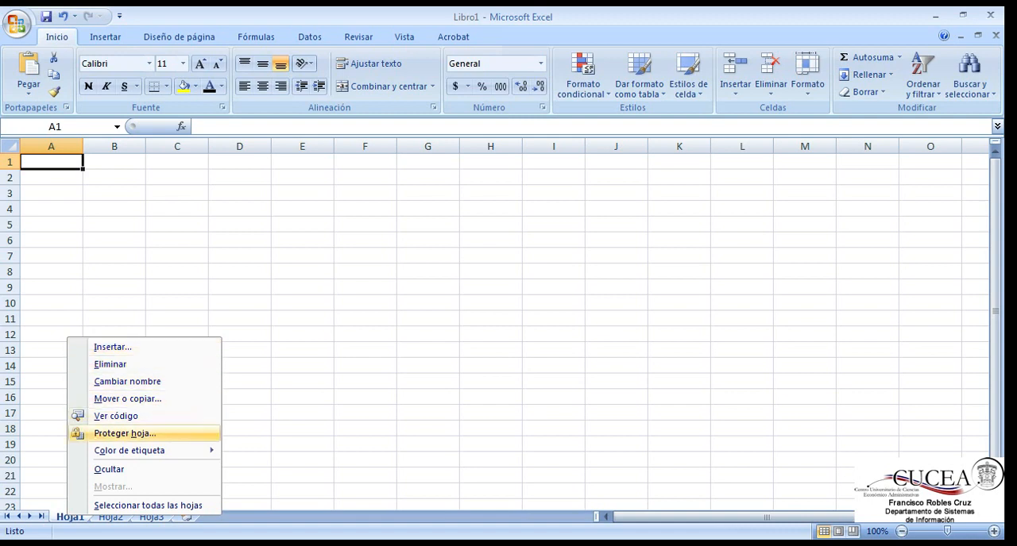
mouse_move(129, 451)
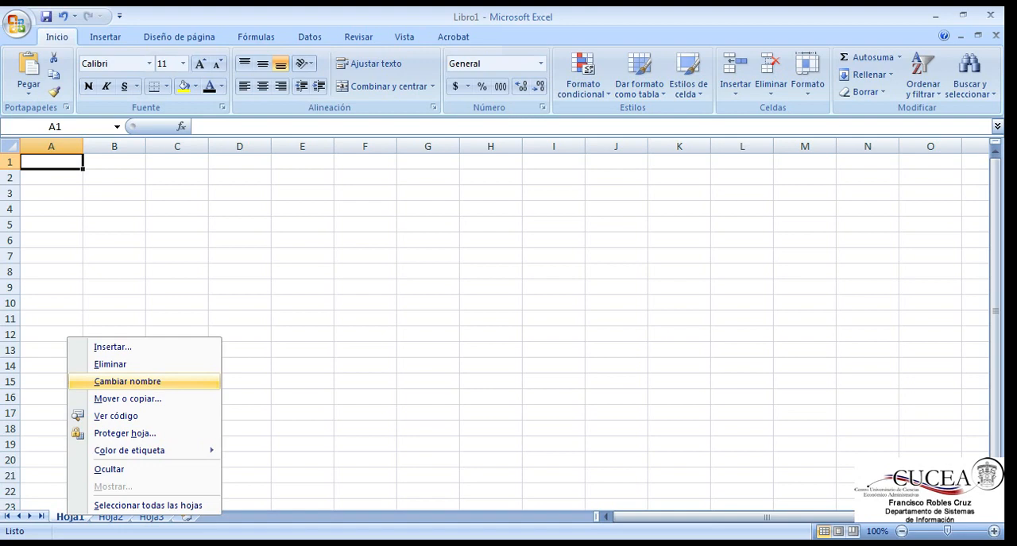
click(70, 178)
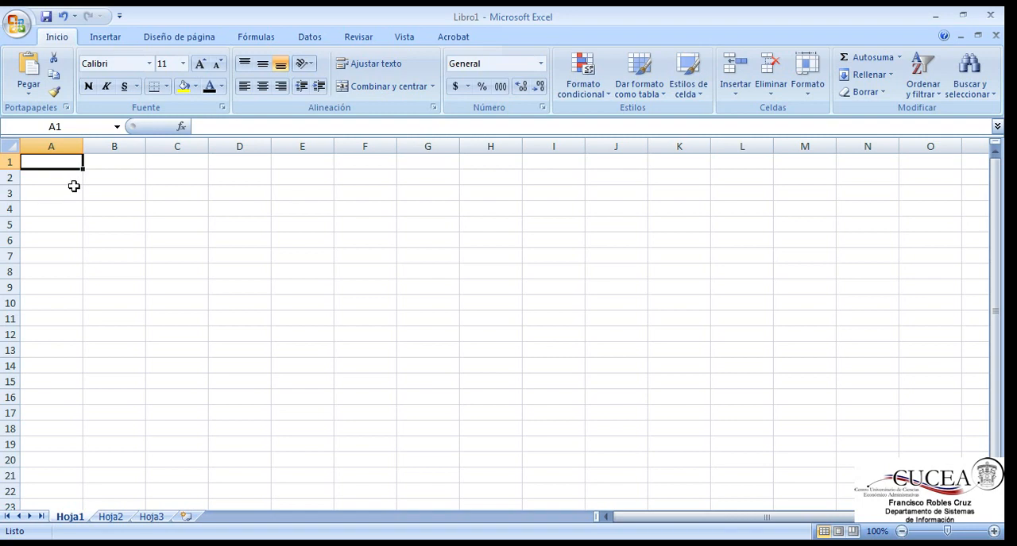
Step: On Hoja1, move the active cell from A1 across to D1, down to row 2, and back around to A1
key(Right)
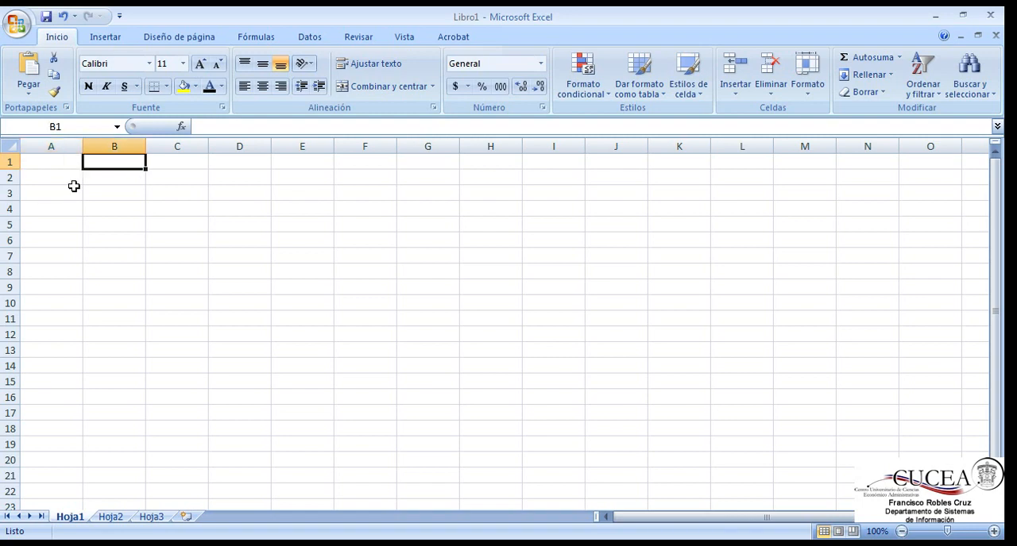
key(Right)
key(Right)
key(Down)
key(Left)
key(Left)
key(Left)
key(Up)
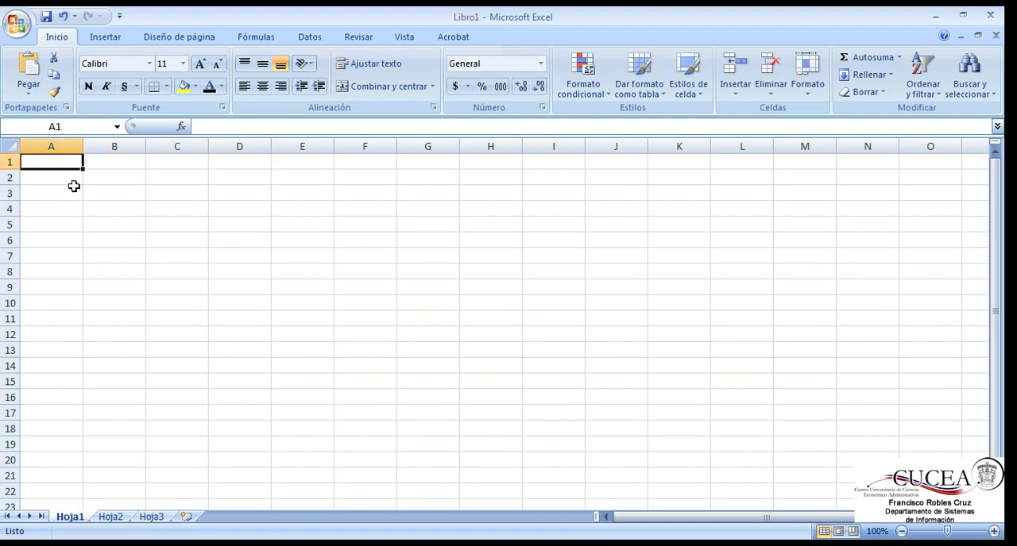
Step: Enter a first name in cell A1 and the number 12 in cell B1
text(Franci)
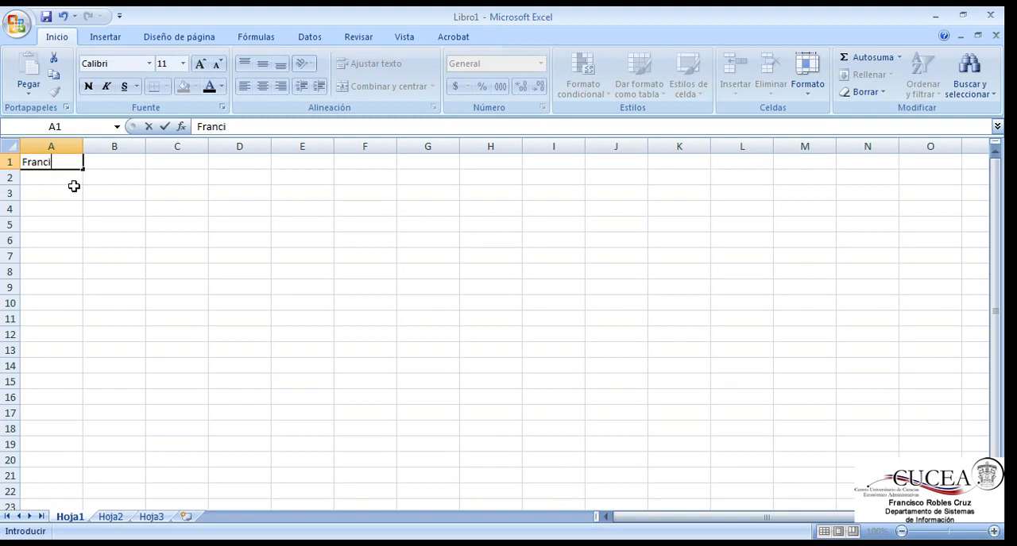
text(sco)
key(Tab)
text(12)
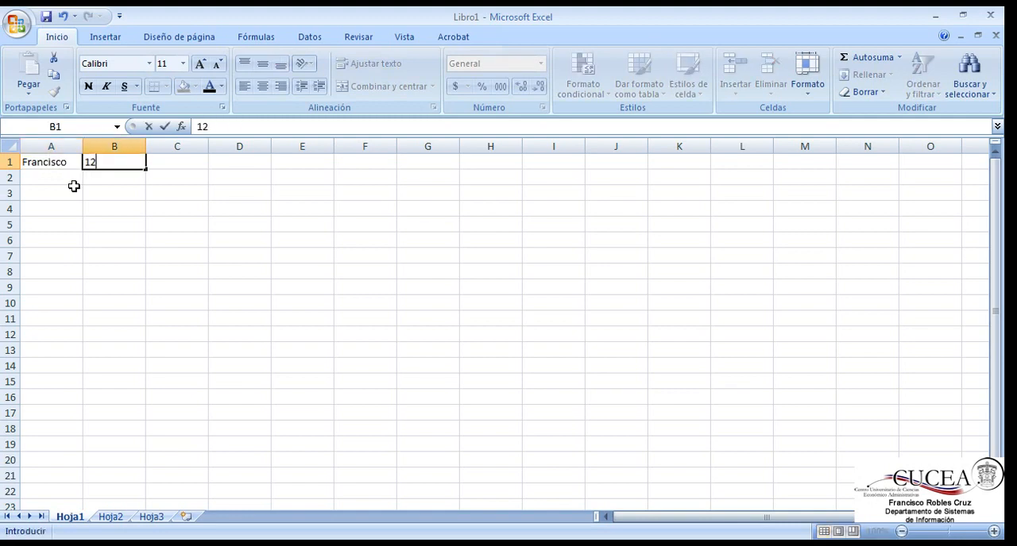
key(Tab)
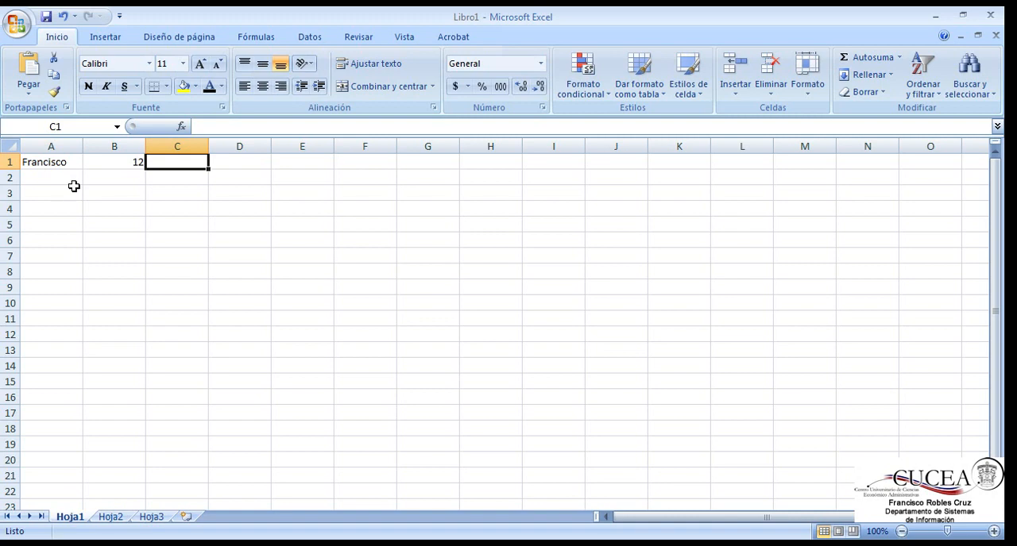
Step: Jump from A1 to the sheet's last row and last column to examine its limits, and return to A1
key(Left)
key(Left)
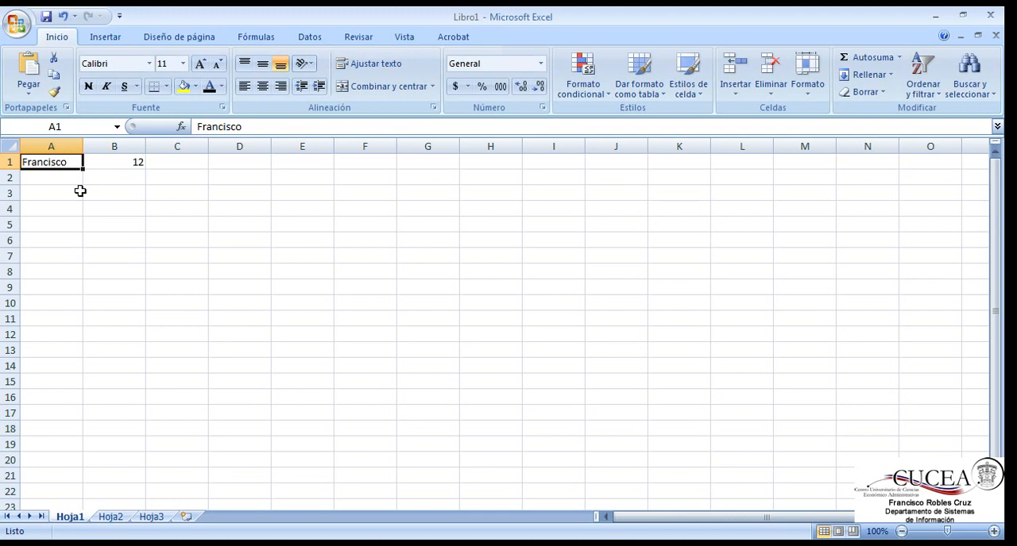
key(ctrl+Down)
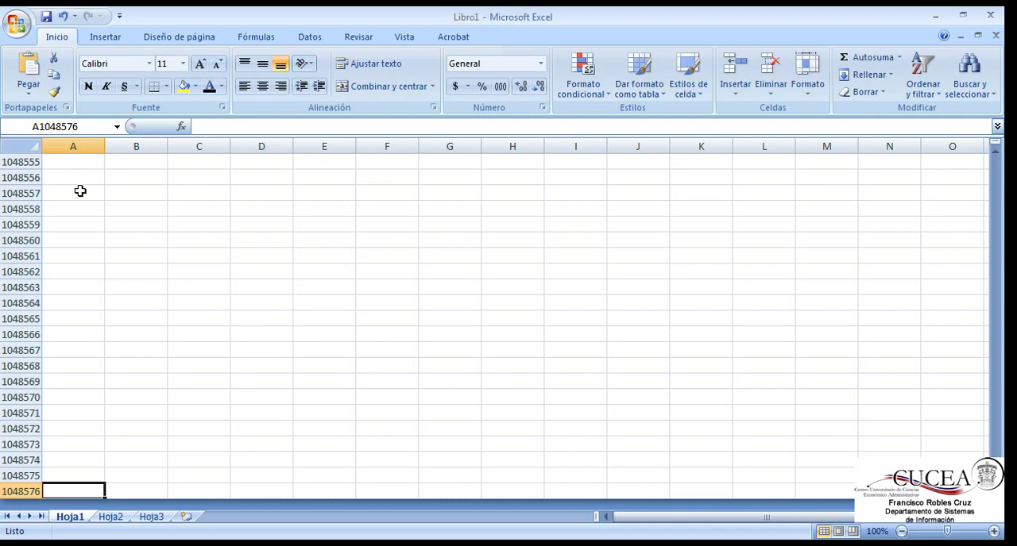
key(ctrl+Right)
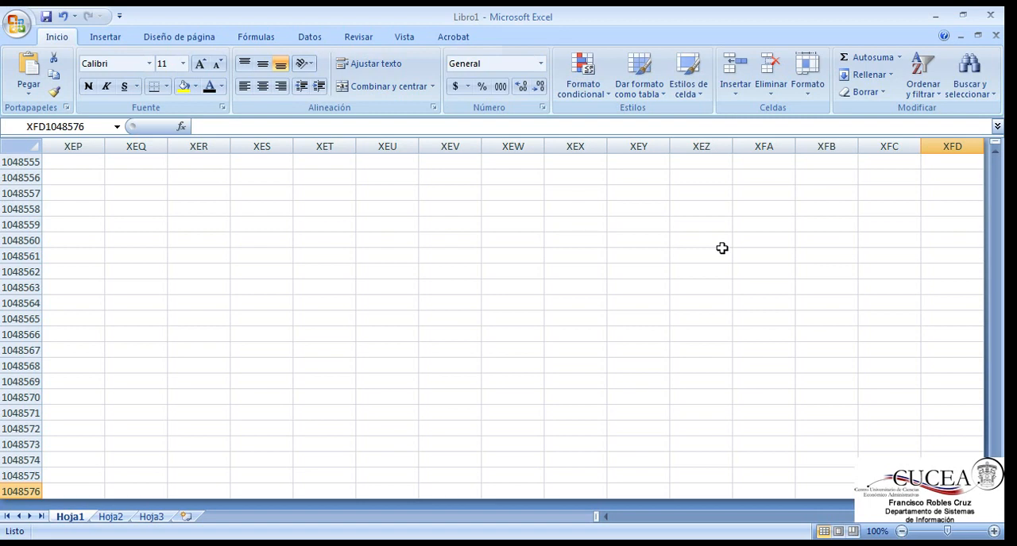
key(ctrl+Left)
key(ctrl+Up)
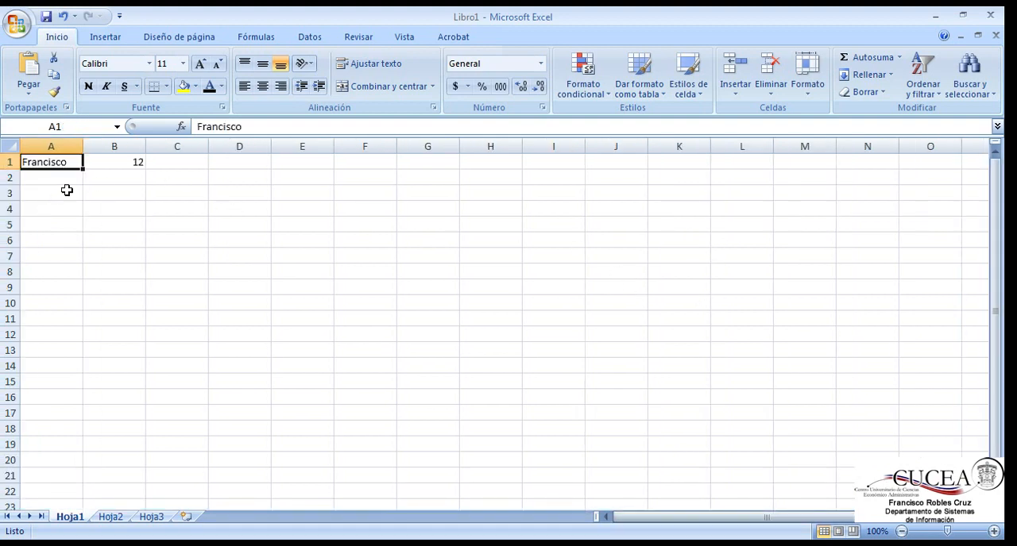
Step: Delete the number from cell B1
click(100, 162)
click(36, 162)
click(96, 162)
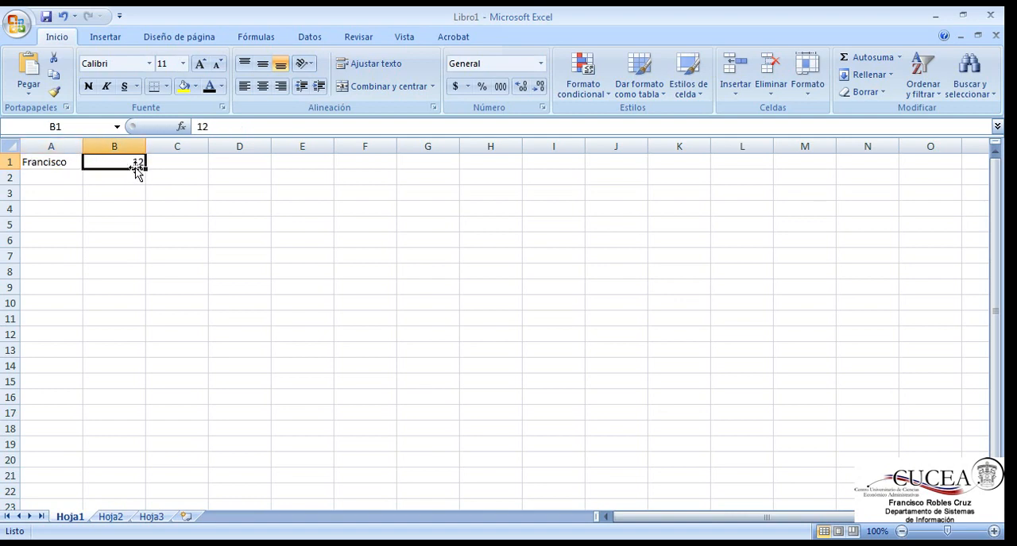
key(Delete)
Step: Apply bold and italic to the name in A1 and highlight its text for editing without changing it
click(55, 164)
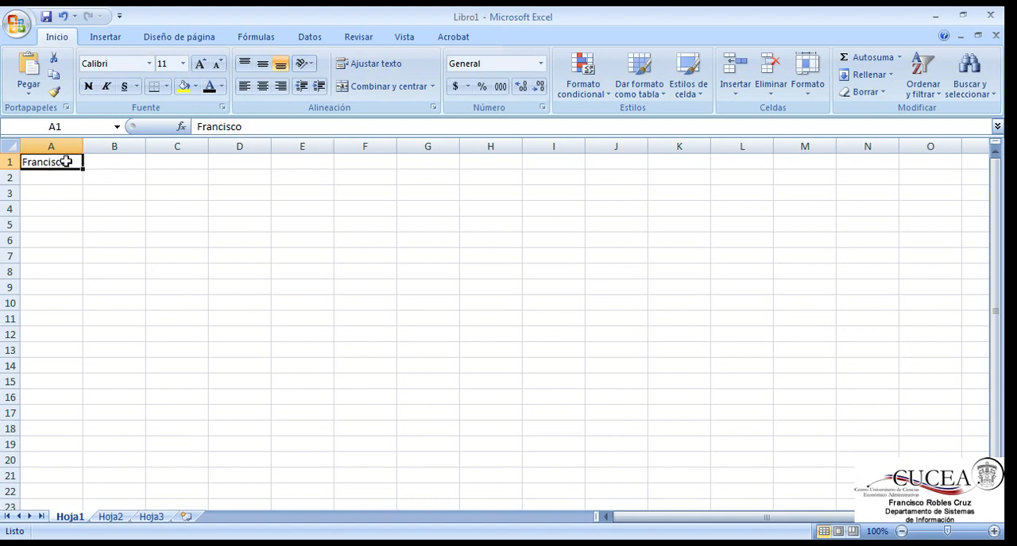
click(88, 87)
click(106, 86)
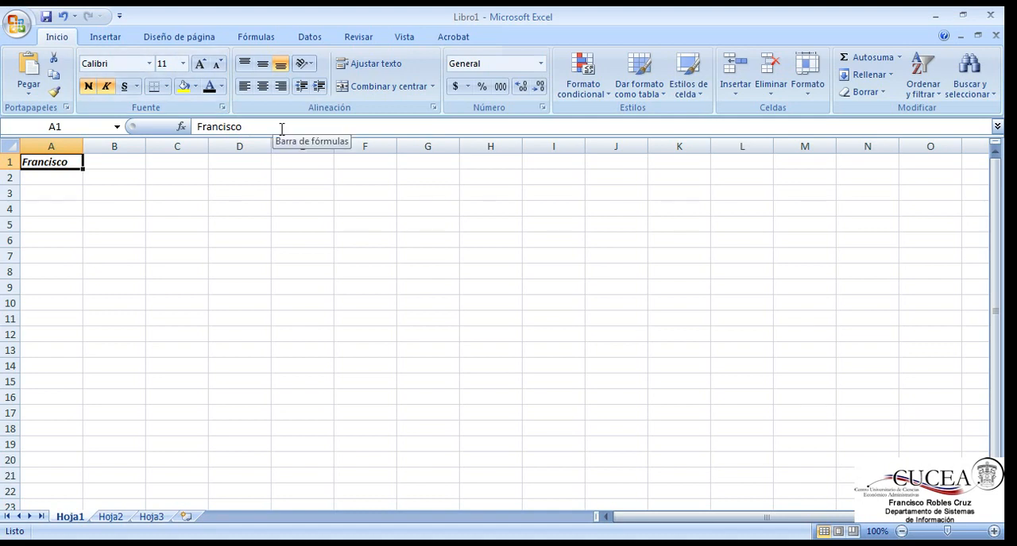
drag(243, 127, 195, 127)
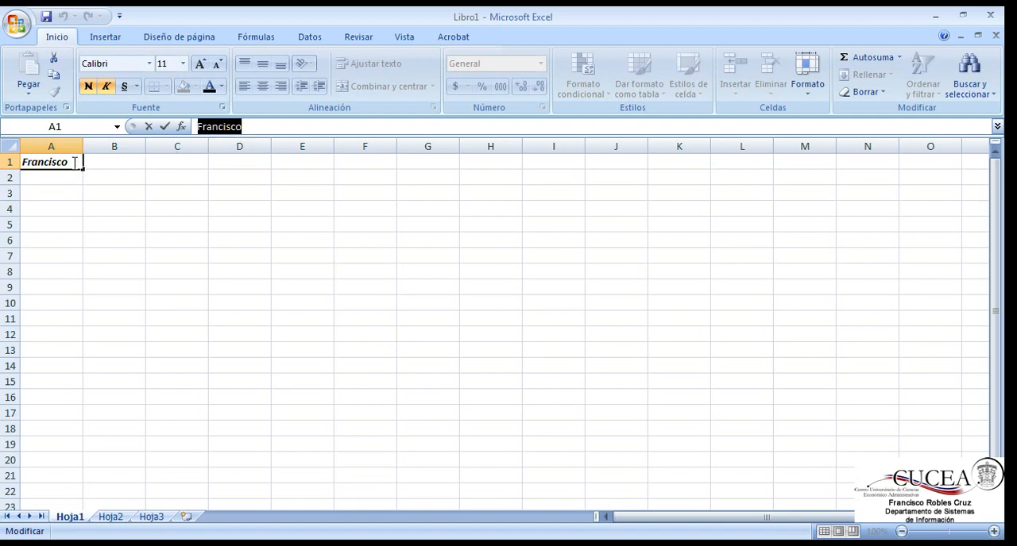
click(102, 164)
Step: Remove the bold and italic formatting from cell A1
click(67, 167)
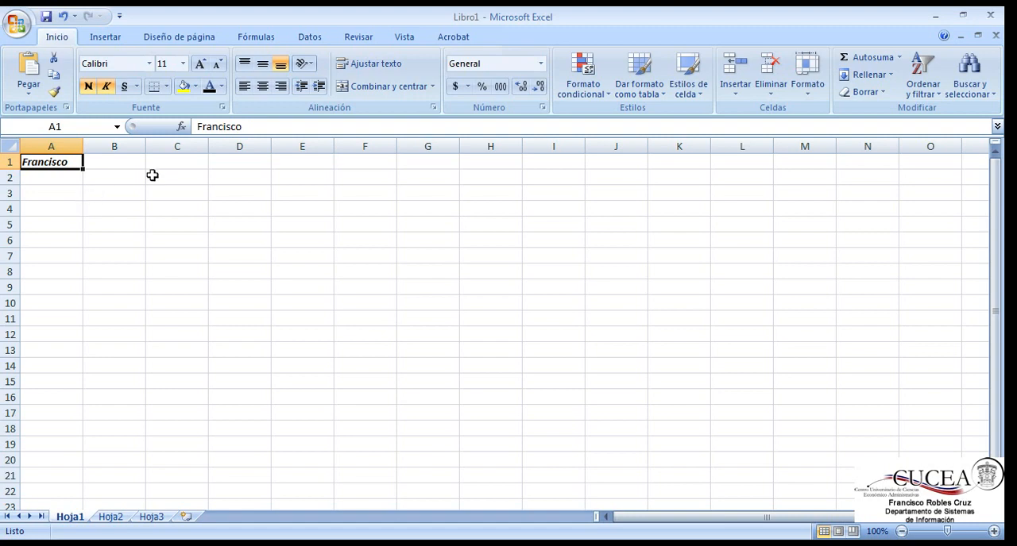
click(88, 85)
click(106, 85)
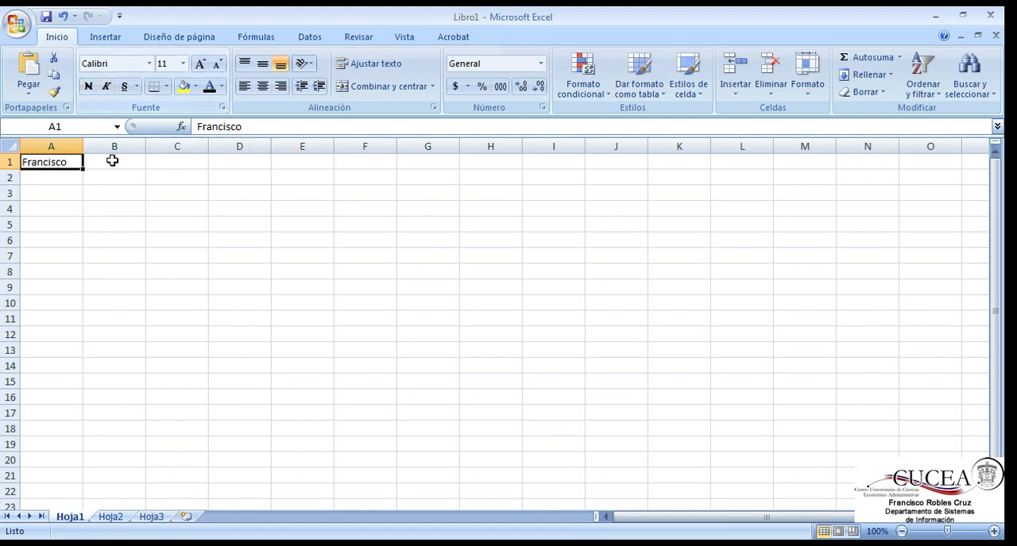
Step: Select the cell range A1:E10 as one block, clear the selection, and go back to A1
click(63, 190)
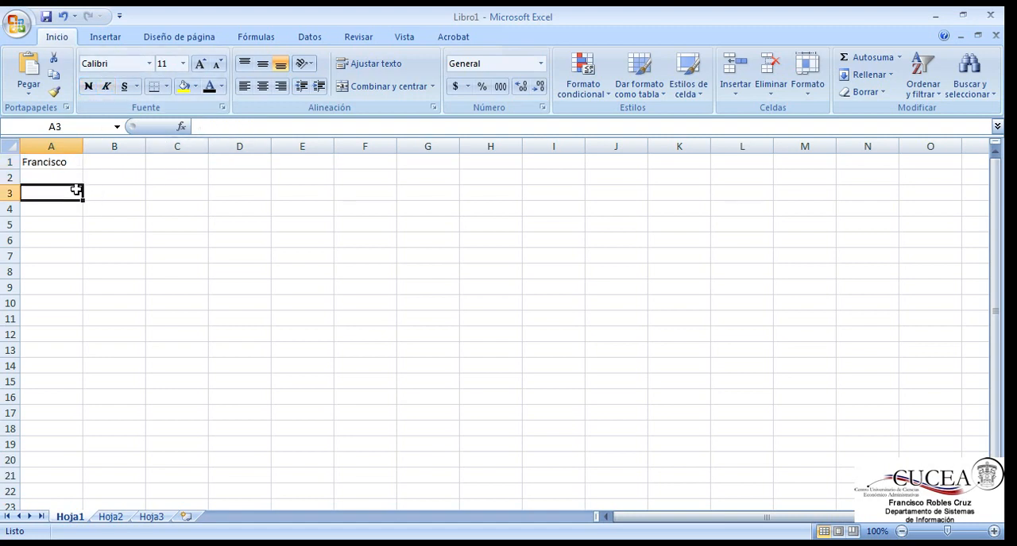
click(64, 164)
drag(64, 164, 328, 307)
click(256, 302)
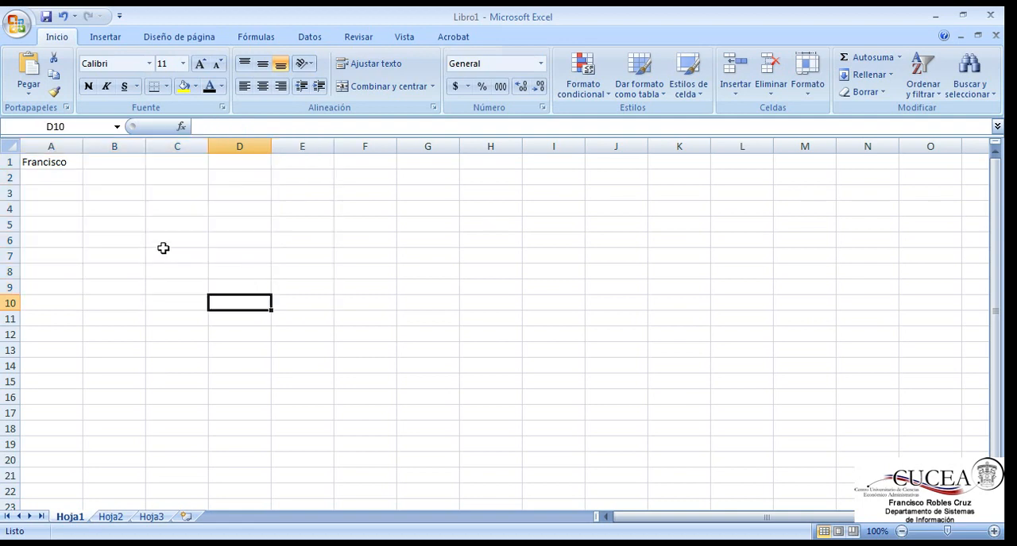
click(55, 166)
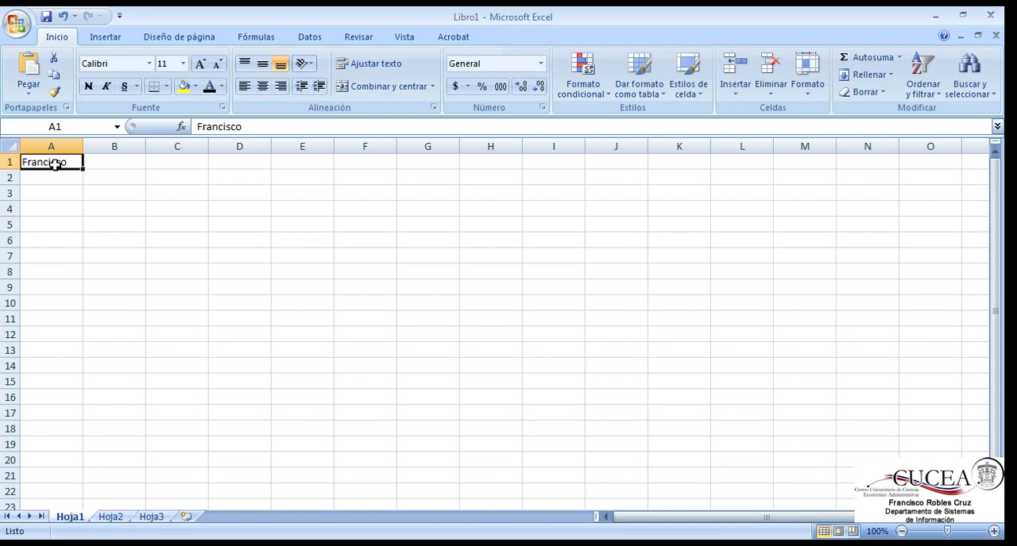
Step: Extend the selection from A1 cell by cell to cover the range A1:F5
mouse_move(54, 165)
mouse_down()
mouse_move(223, 271)
mouse_move(243, 290)
mouse_move(254, 336)
mouse_move(323, 342)
mouse_move(413, 329)
mouse_move(440, 204)
mouse_move(103, 198)
mouse_move(50, 163)
mouse_up()
key(shift+Right)
key(shift+Right)
key(shift+Right)
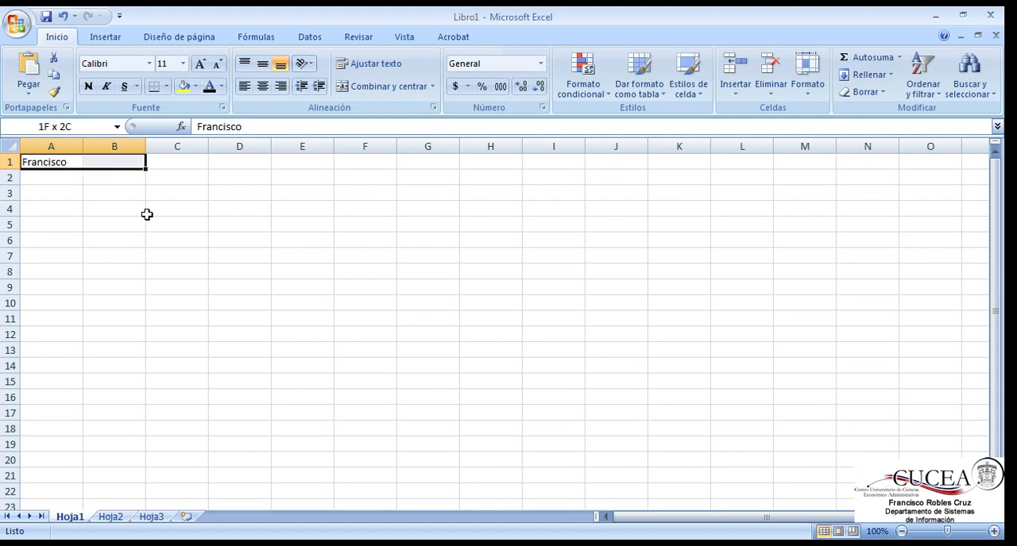
key(shift+Down)
key(shift+Down)
key(shift+Down)
key(shift+Down)
key(shift+Right)
key(shift+Right)
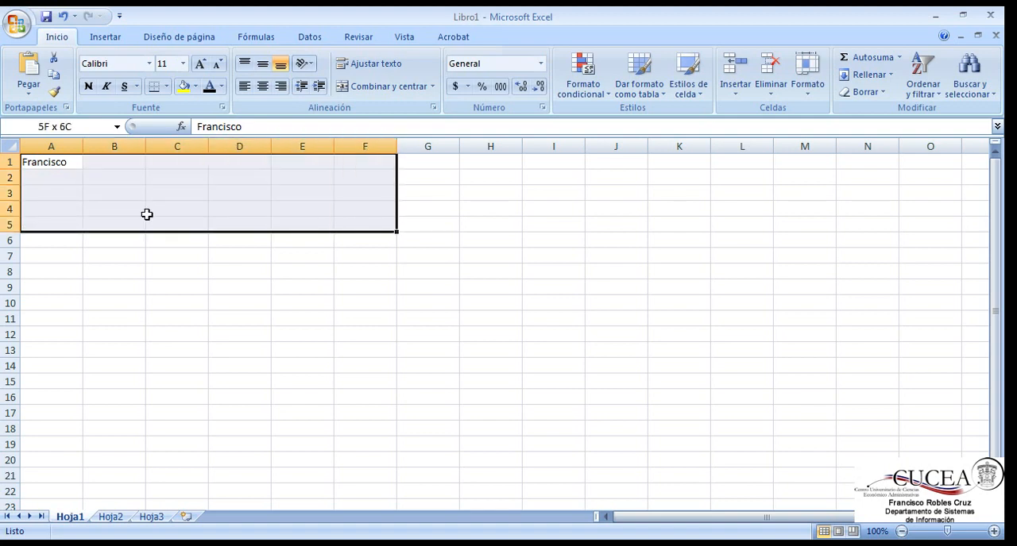
Step: Extend the selection further down, and shrink it column by column and row by row back to A1
key(shift+Down)
key(shift+Down)
key(shift+Left)
key(shift+Left)
key(shift+Left)
key(shift+Up)
key(shift+Up)
key(shift+Up)
key(shift+Up)
key(shift+Up)
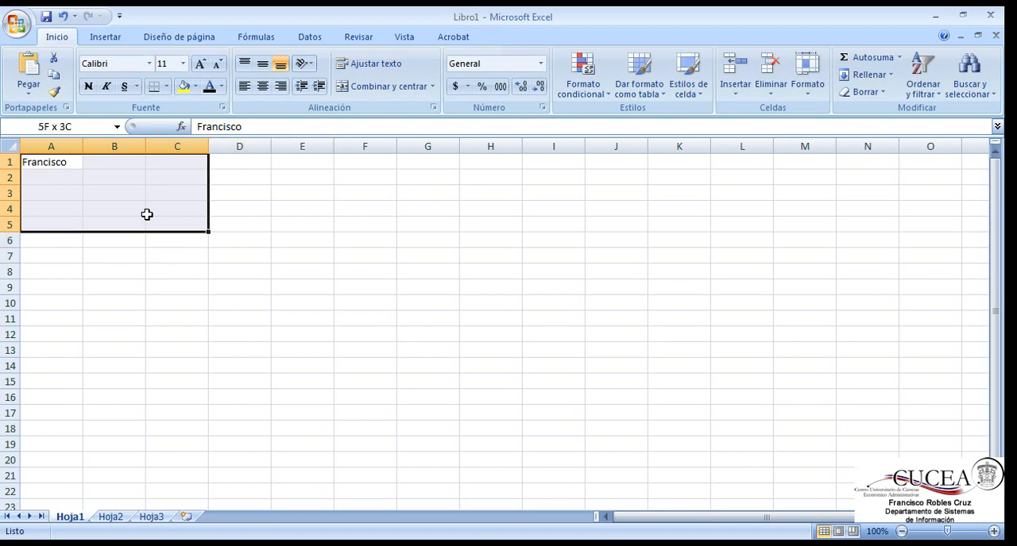
key(shift+Left)
key(shift+Left)
key(shift+Up)
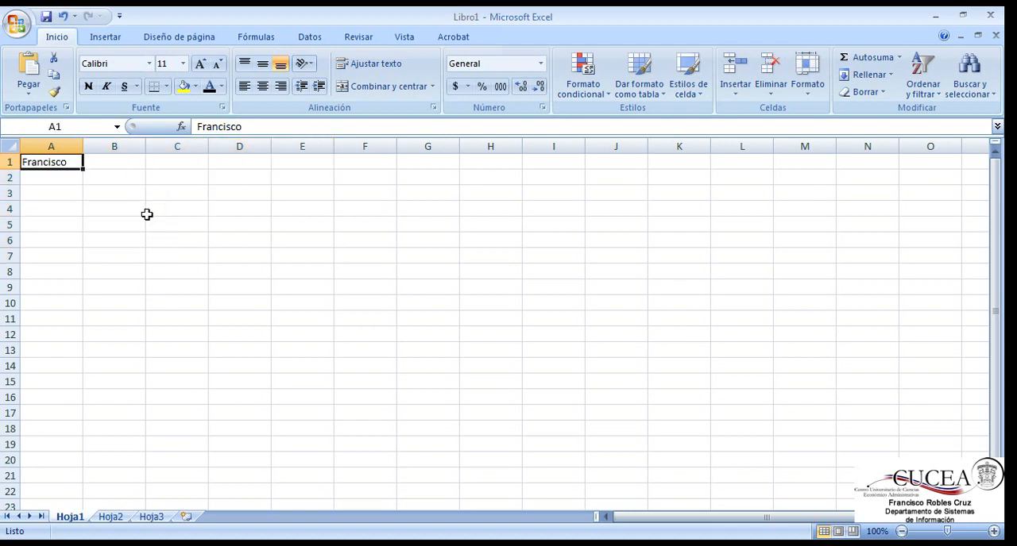
Step: Extend the selection from A1 to A1:C2, and reduce it to A1:C1
key(shift+Right)
key(shift+Right)
key(shift+Down)
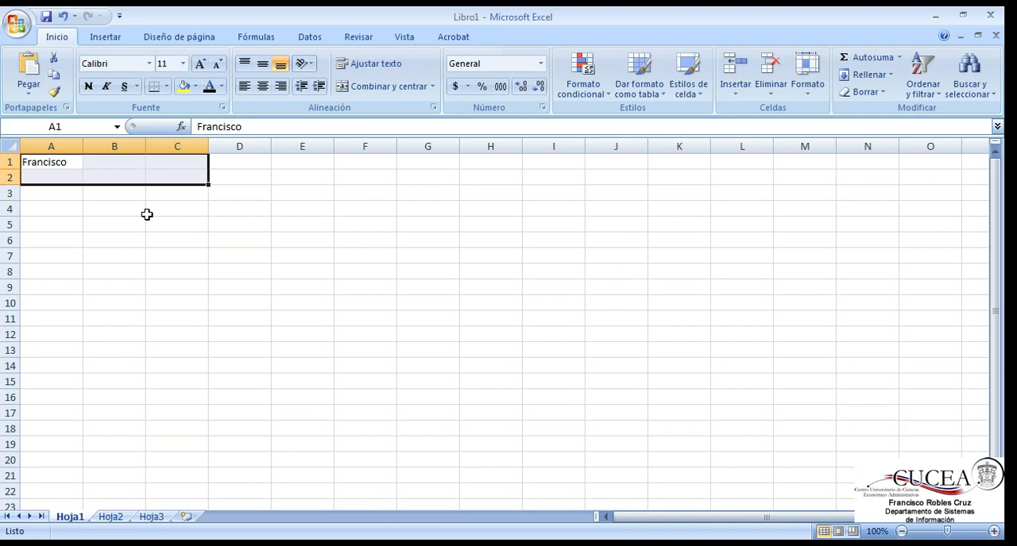
key(shift+Up)
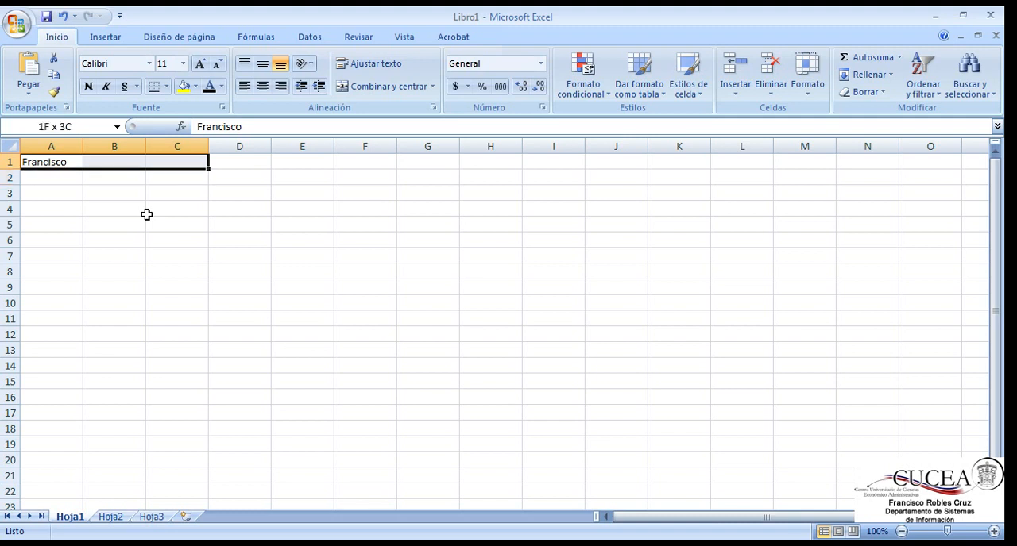
Step: Widen the row 1 selection by several more columns, and narrow it back to A1 alone
key(shift+Right)
key(shift+Right)
key(shift+Right)
key(shift+Right)
key(shift+Left)
key(shift+Left)
key(shift+Left)
key(shift+Left)
key(shift+Left)
key(shift+Left)
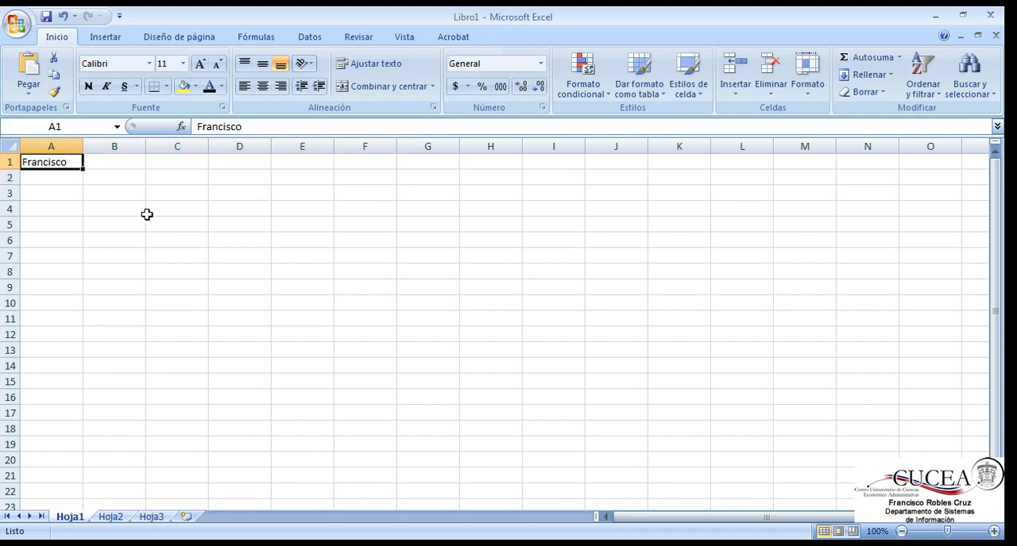
Step: Extend the selection from A1 down to row 8 and across to column C, and return to A1 alone
key(shift+Down)
key(shift+Down)
key(shift+Down)
key(shift+Down)
key(shift+Down)
key(shift+Down)
key(shift+Down)
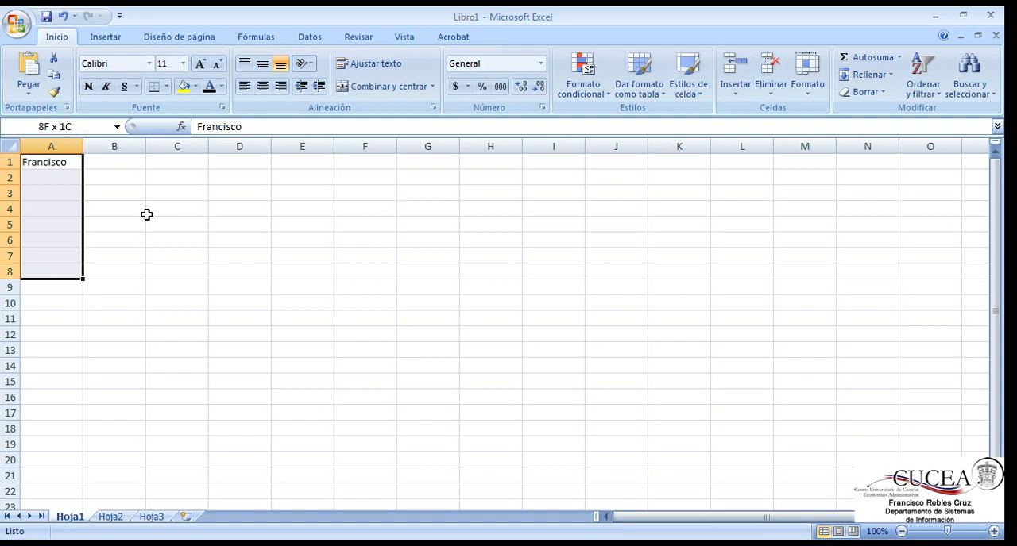
key(shift+Right)
key(shift+Right)
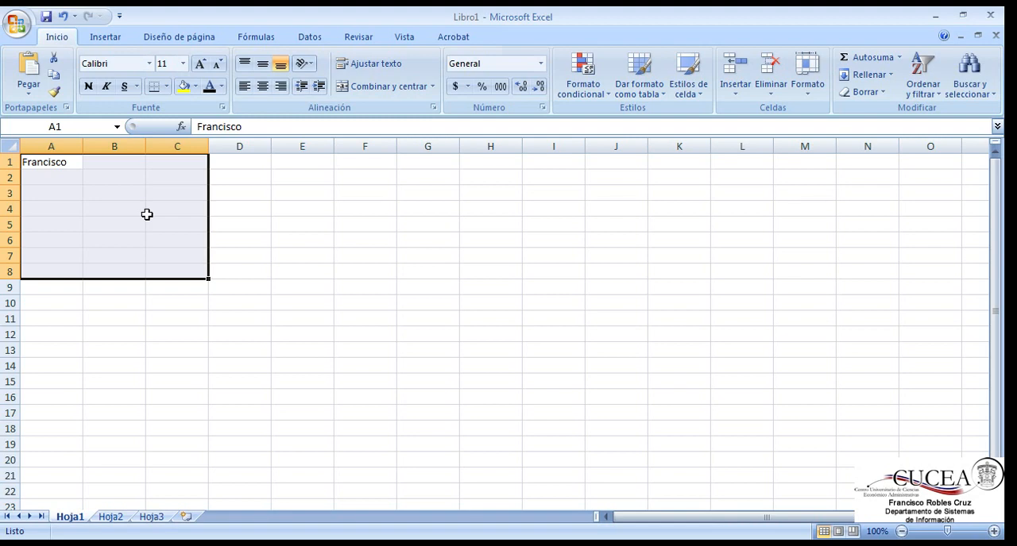
key(Left)
key(Right)
key(Left)
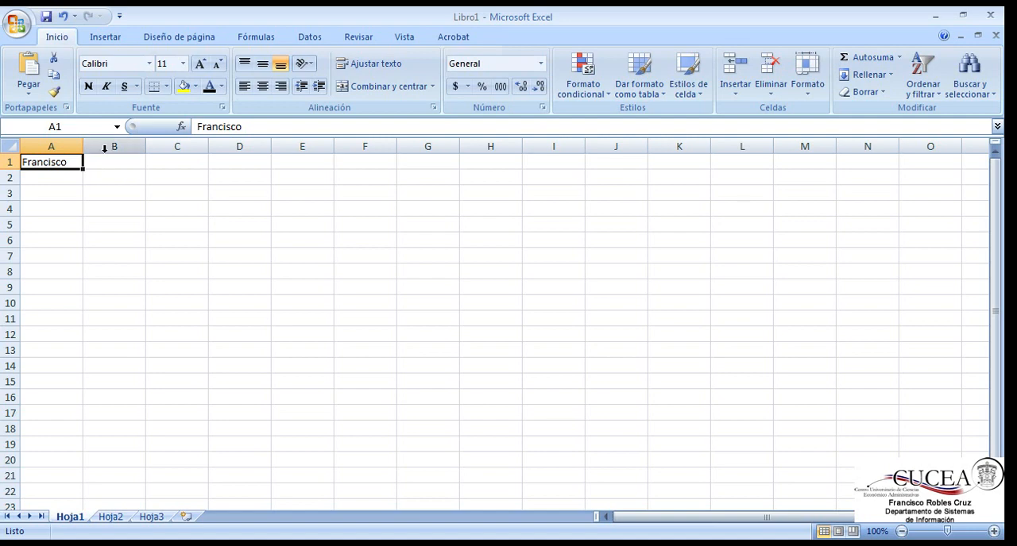
Step: Assign the name "Nombre" to cell A1
click(4, 125)
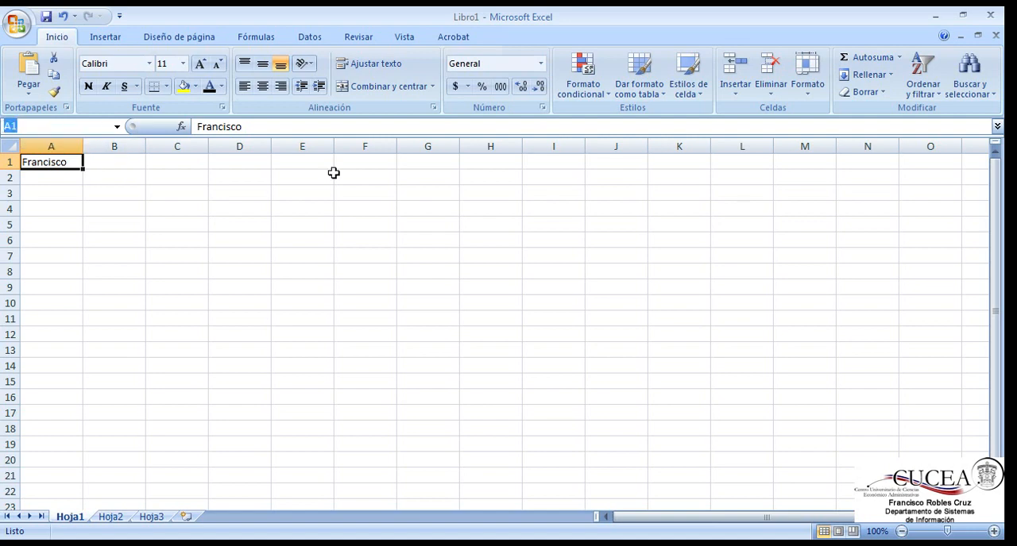
text(Nombre)
key(Return)
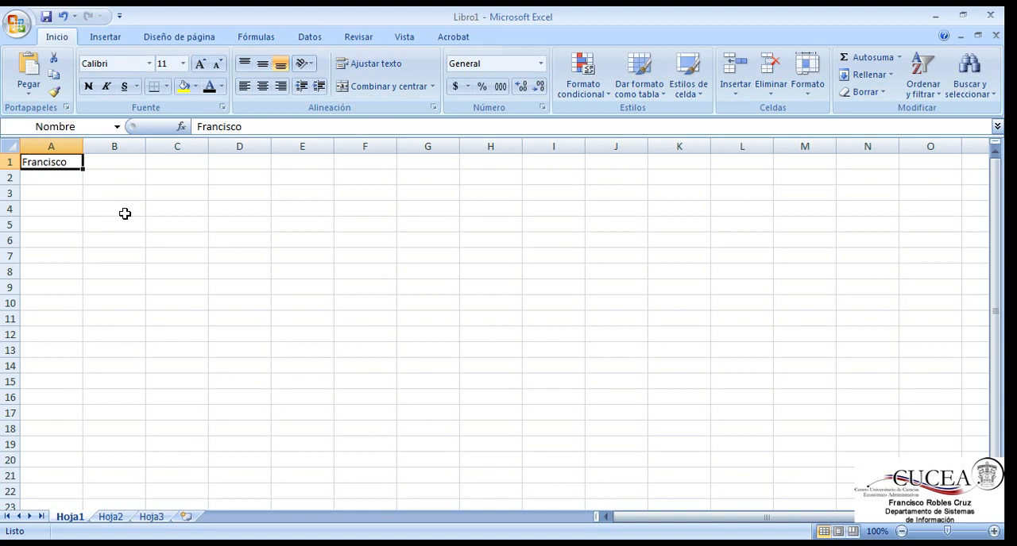
Step: Replace the content of A1 with the heading "Materia" and enter the heading "Calificación" in B1
key(Delete)
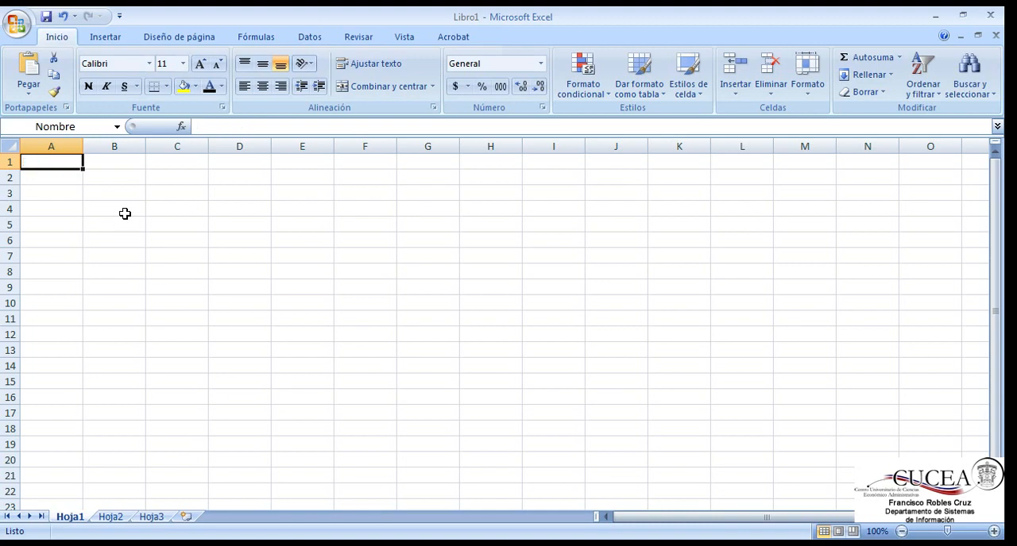
text(Materia)
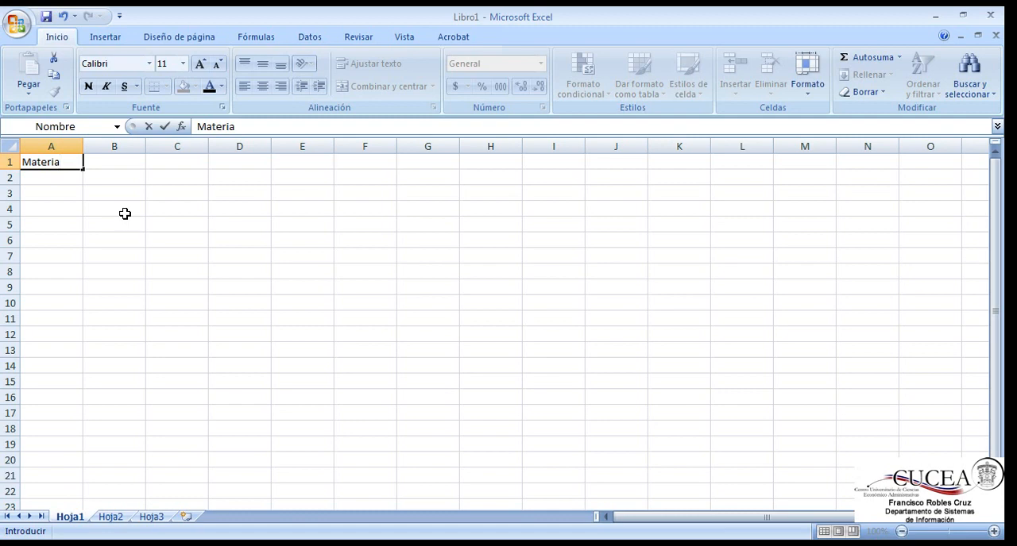
key(Tab)
text(C)
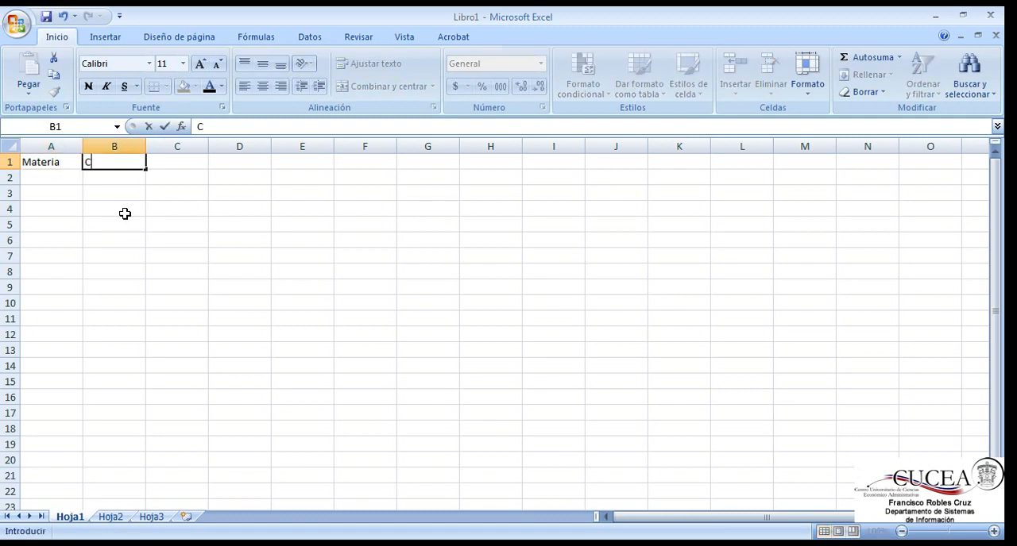
text(alificación)
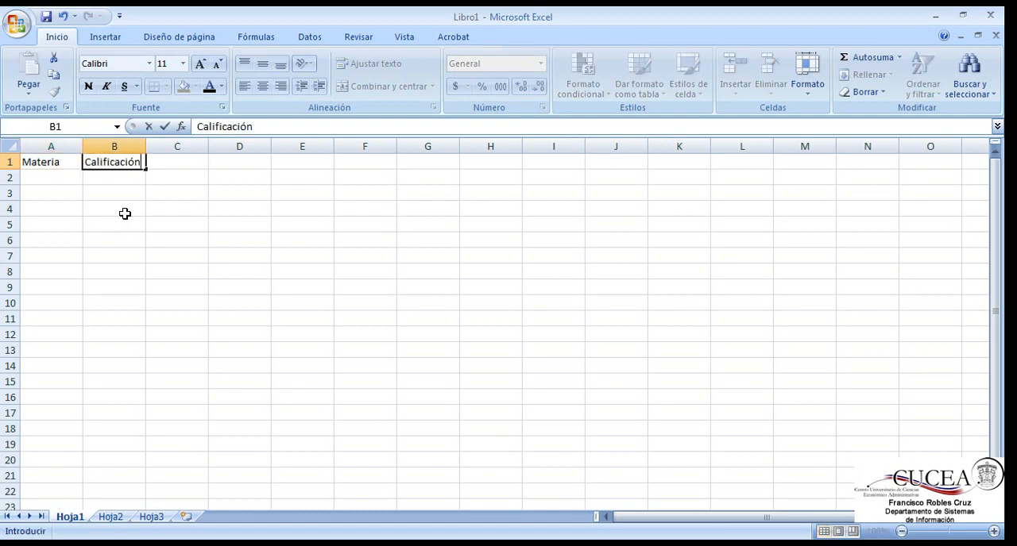
key(Return)
Step: Enter the subjects "Economía" in A2 and "Tecnologías de la Información" in A3
key(Left)
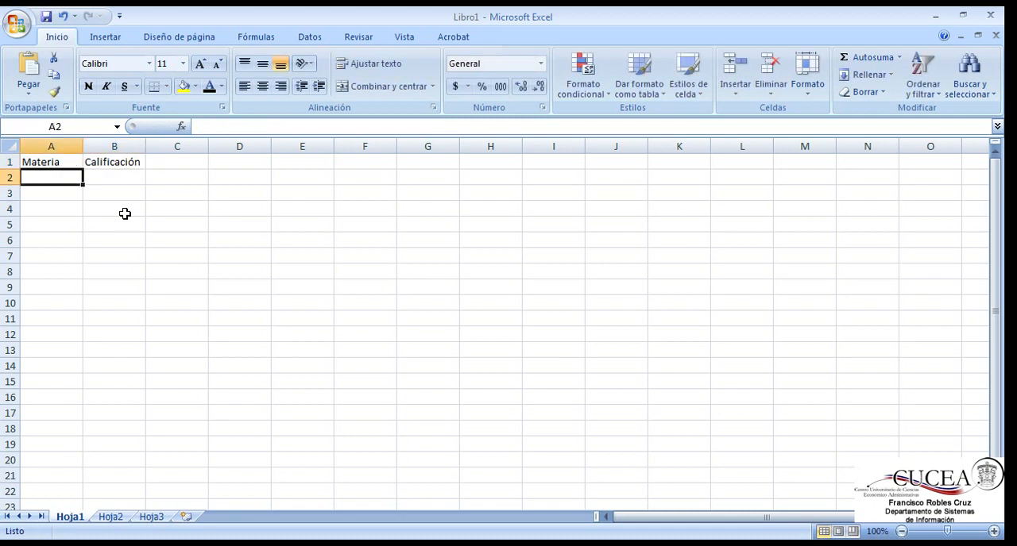
text(Economía)
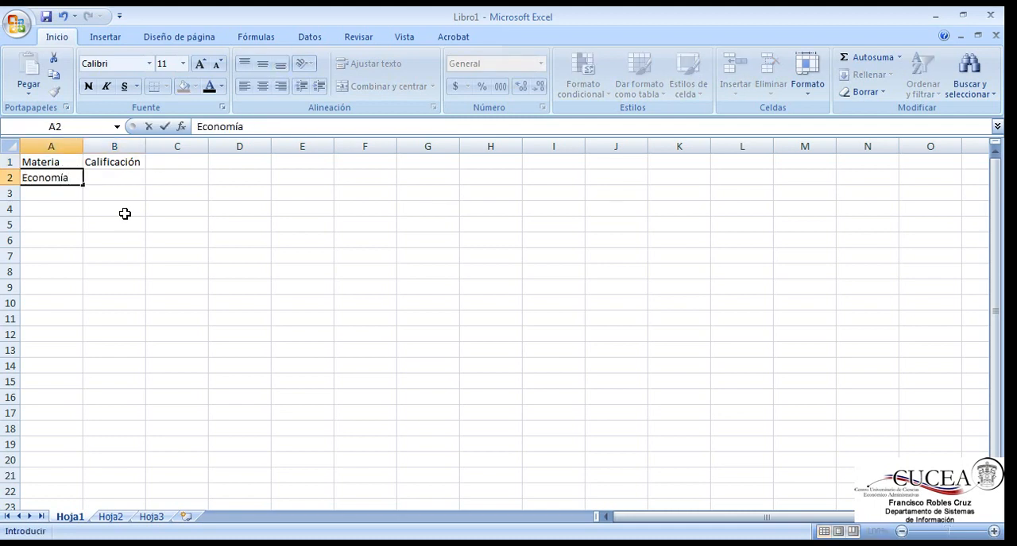
key(Return)
text(Tecn)
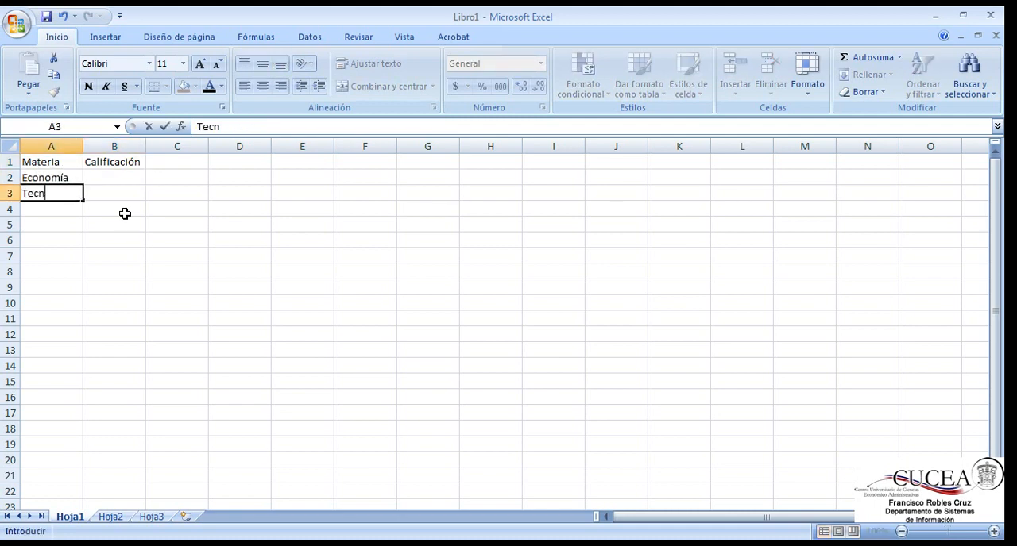
text(ologías de la )
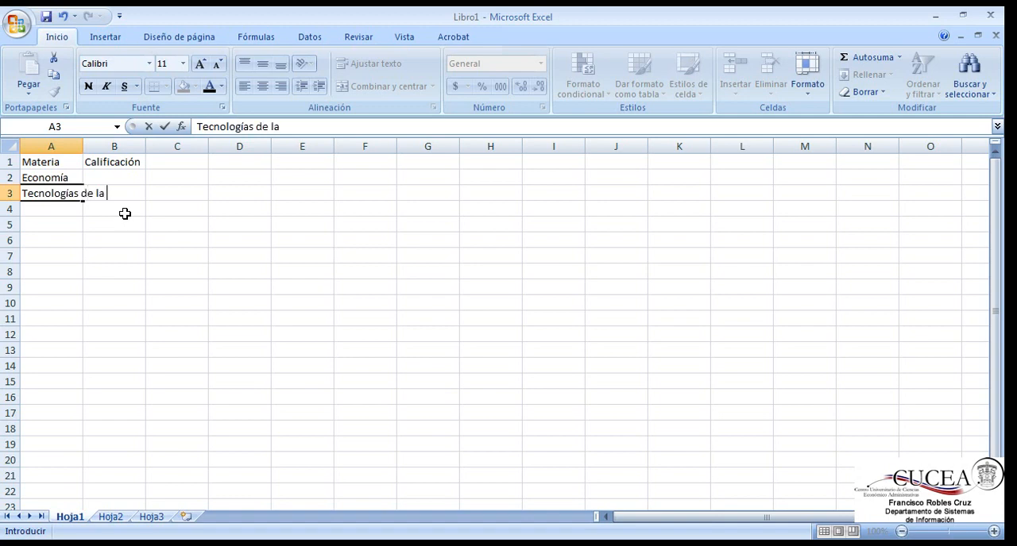
text(Información)
key(Return)
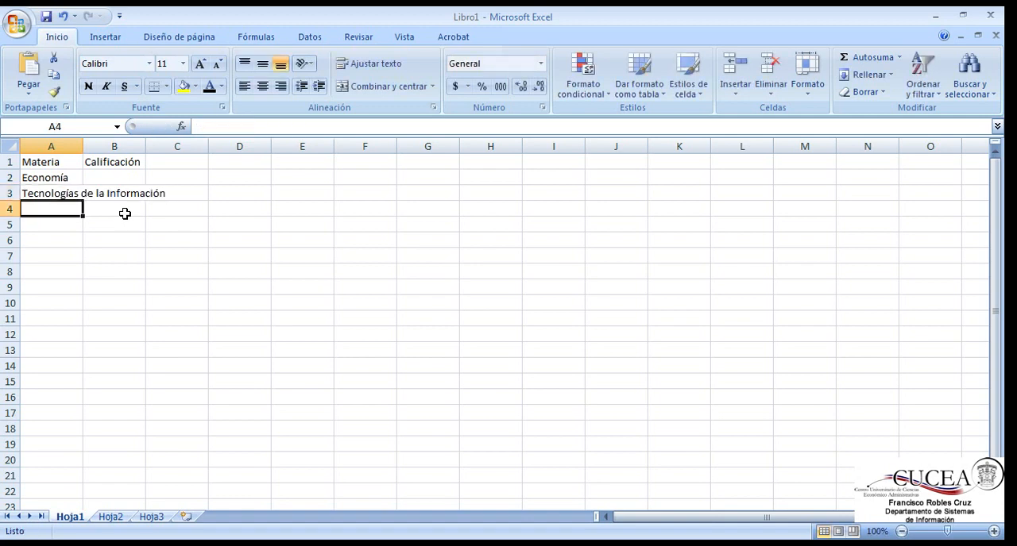
Step: Enter the subjects "Universidad y Siglo XXI" in A4 and "Matemáticas I" in A5
text(Universidad)
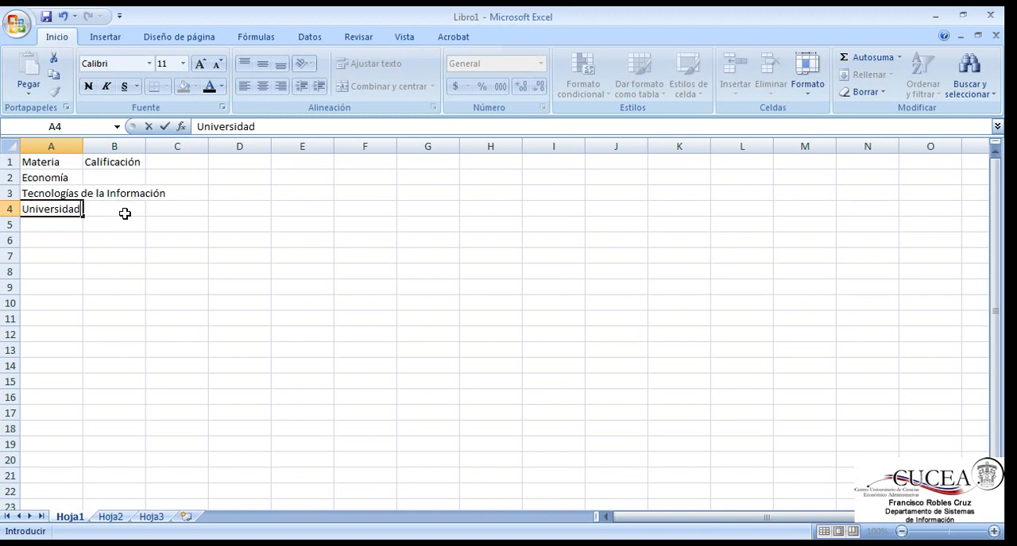
text( y Siglo XXI)
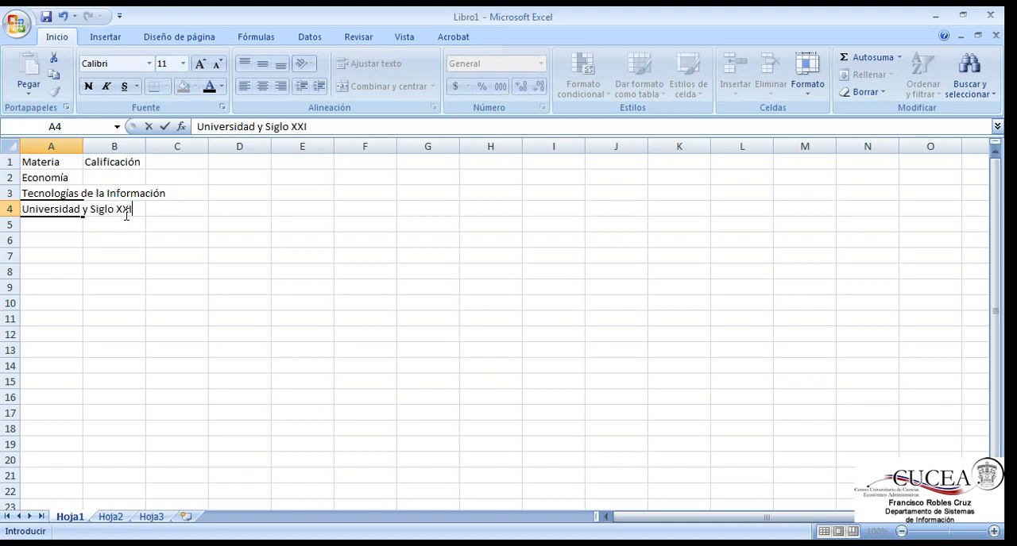
key(Return)
text(Matemá)
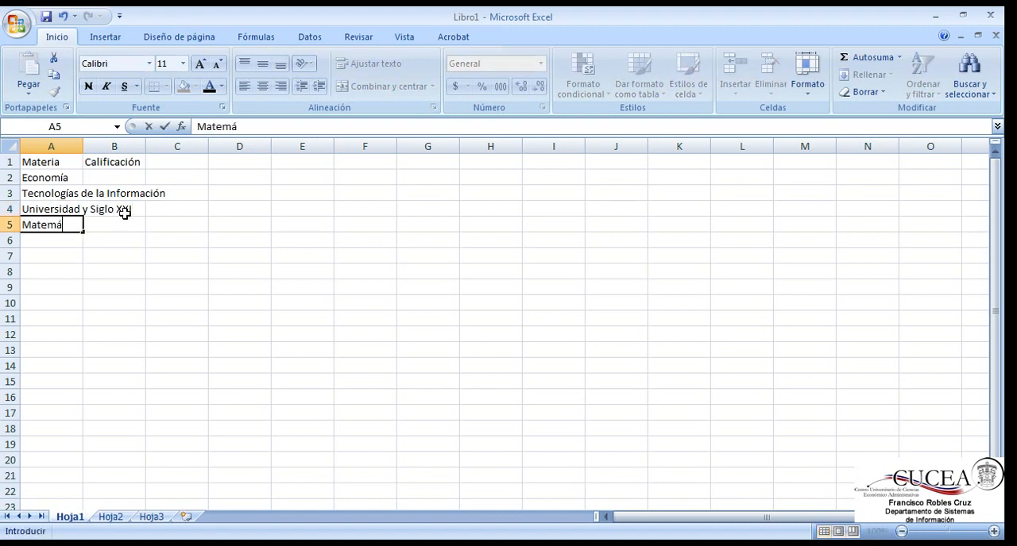
text(ticas I)
key(Return)
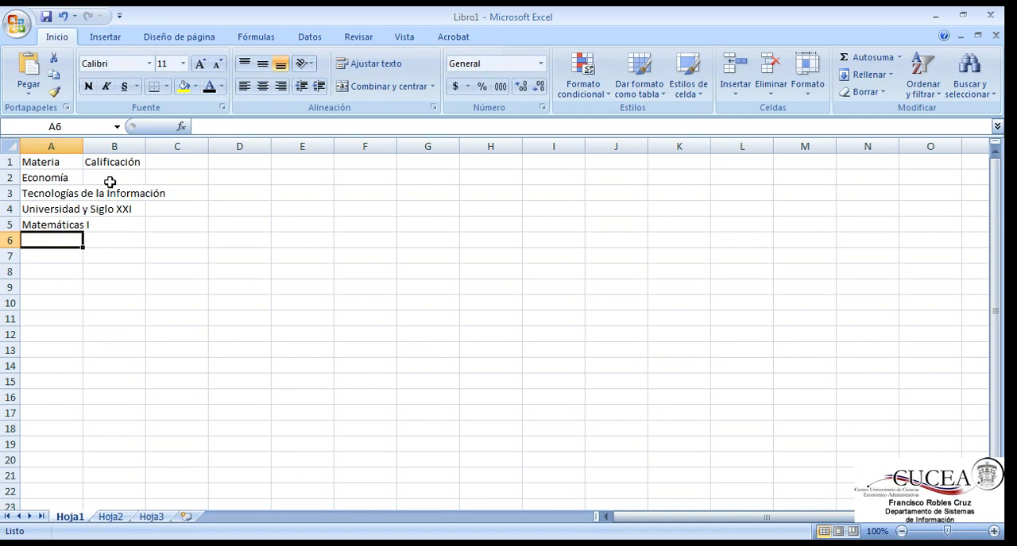
Step: Select A2, A3:A5 and B3 in turn to check which cells hold the long subject names
click(54, 179)
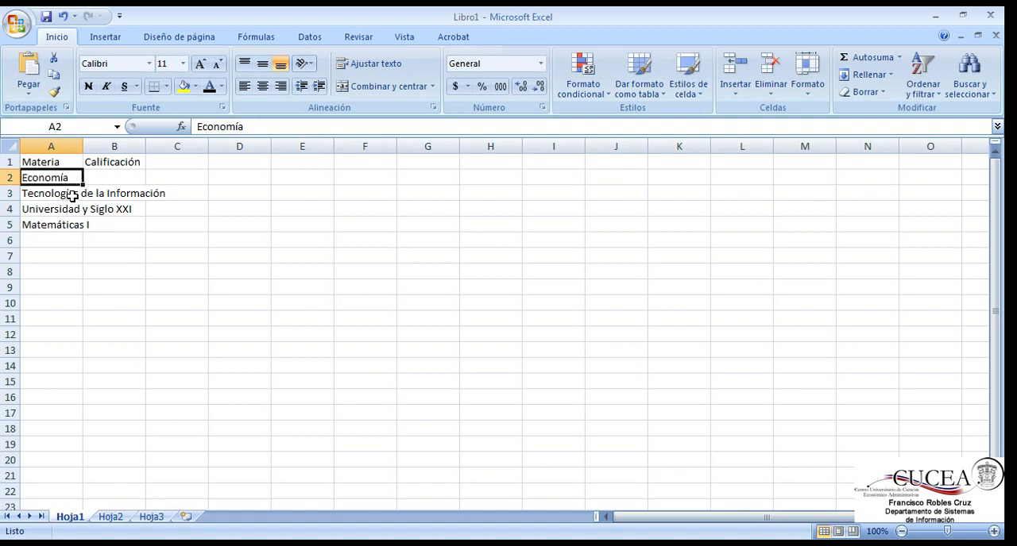
drag(72, 196, 72, 224)
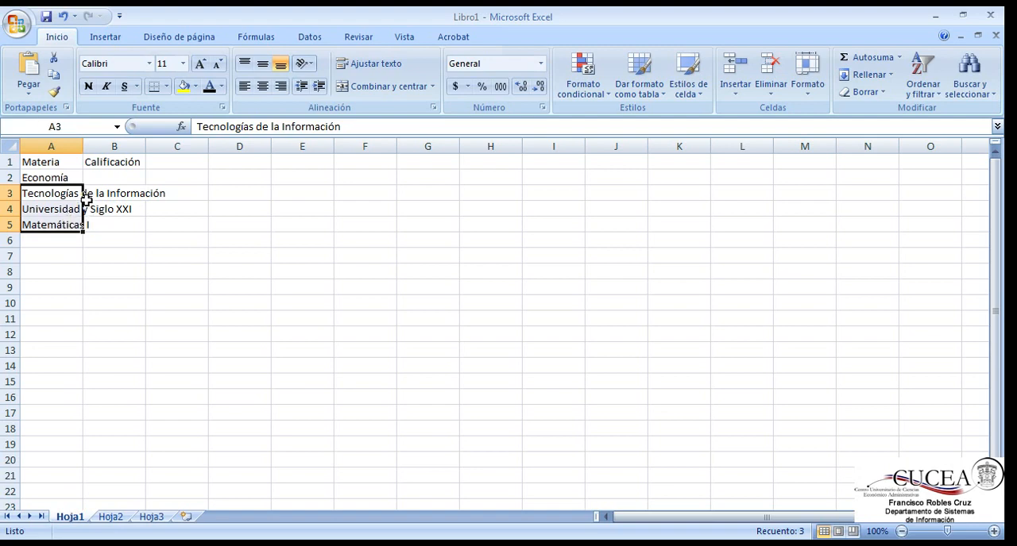
click(86, 199)
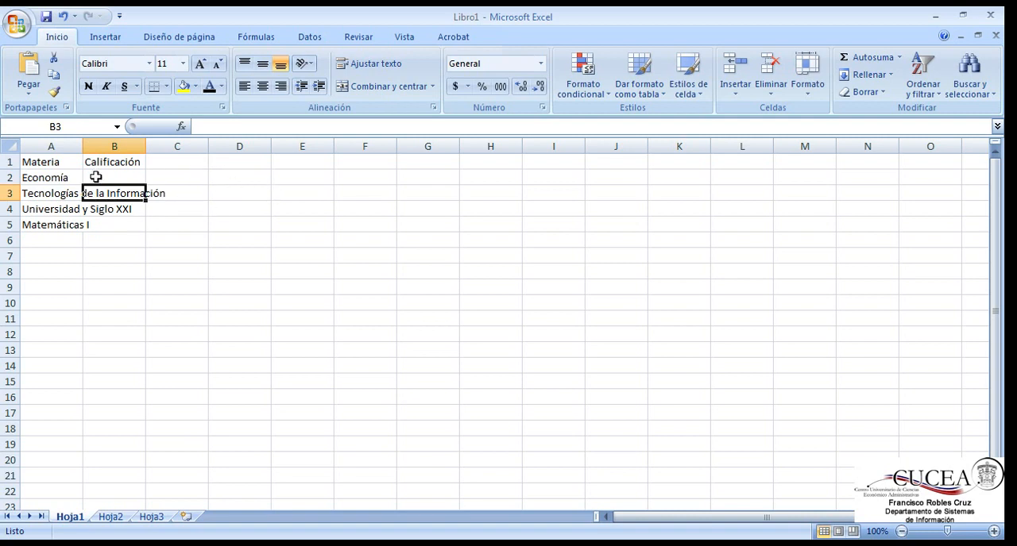
Step: Enter the grades 89, 100, 98 and 87 in cells B2 to B5
click(121, 178)
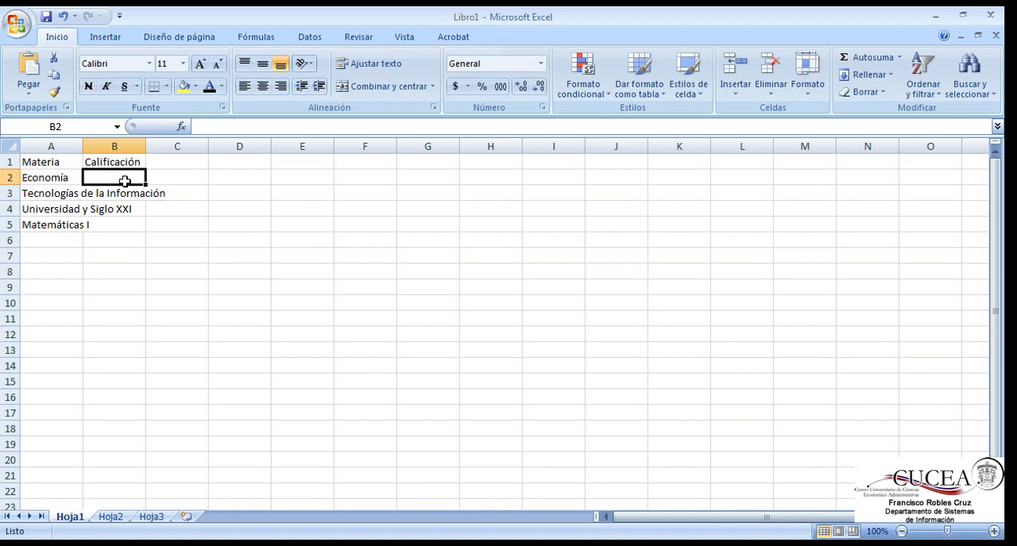
text(89)
key(Return)
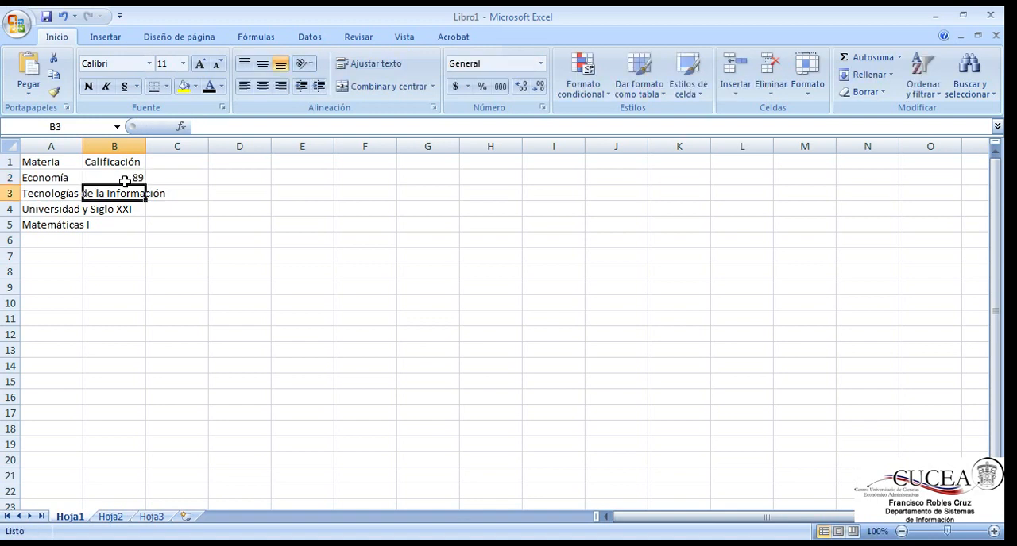
text(100)
key(Return)
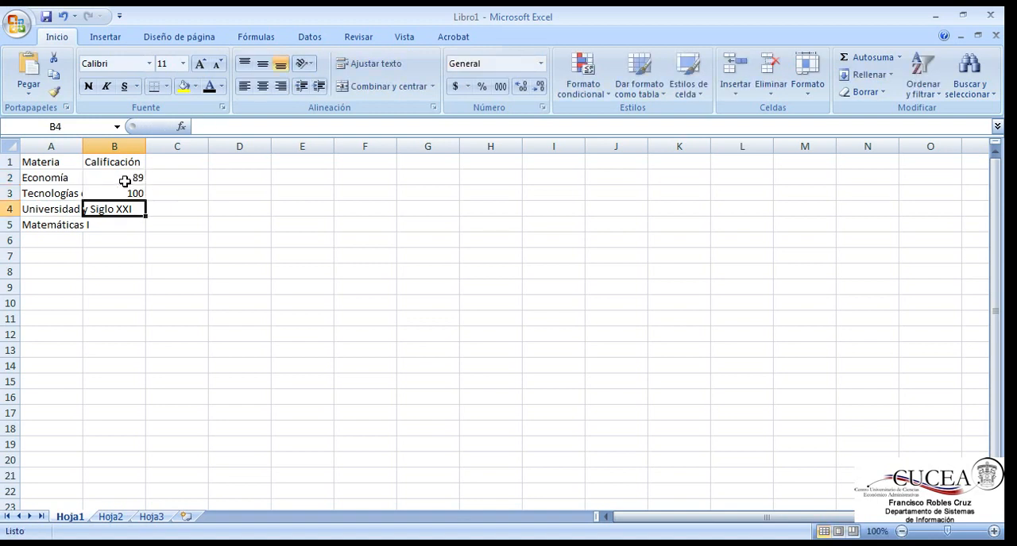
text(98)
key(Return)
text(87)
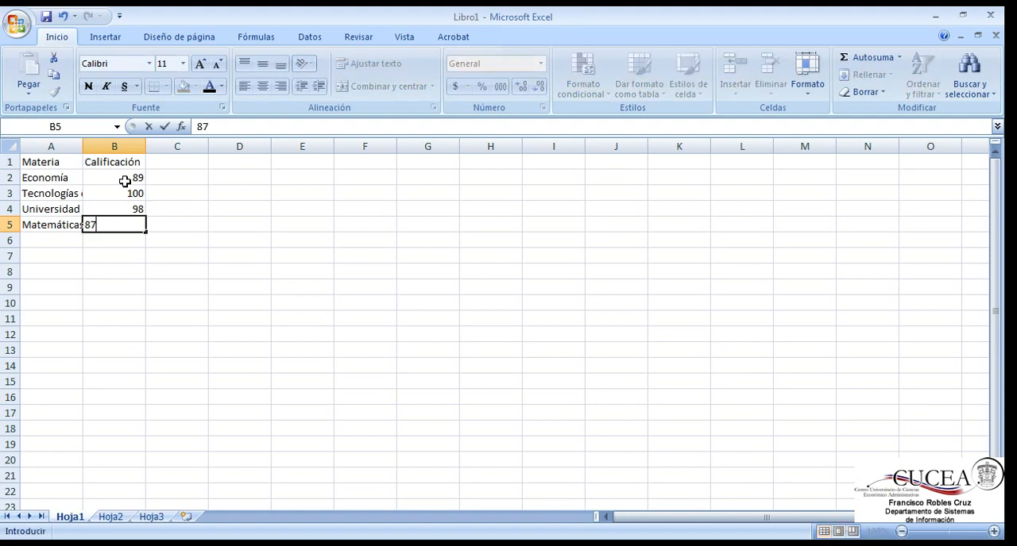
click(185, 178)
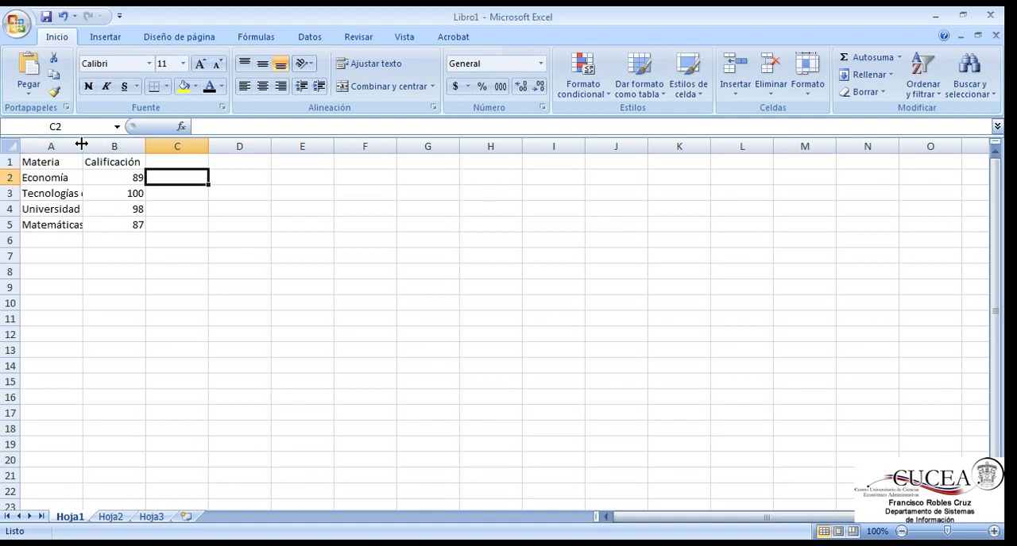
Step: Try widening and narrowing column A manually, and autofit its width to the longest subject name
drag(81, 144, 165, 146)
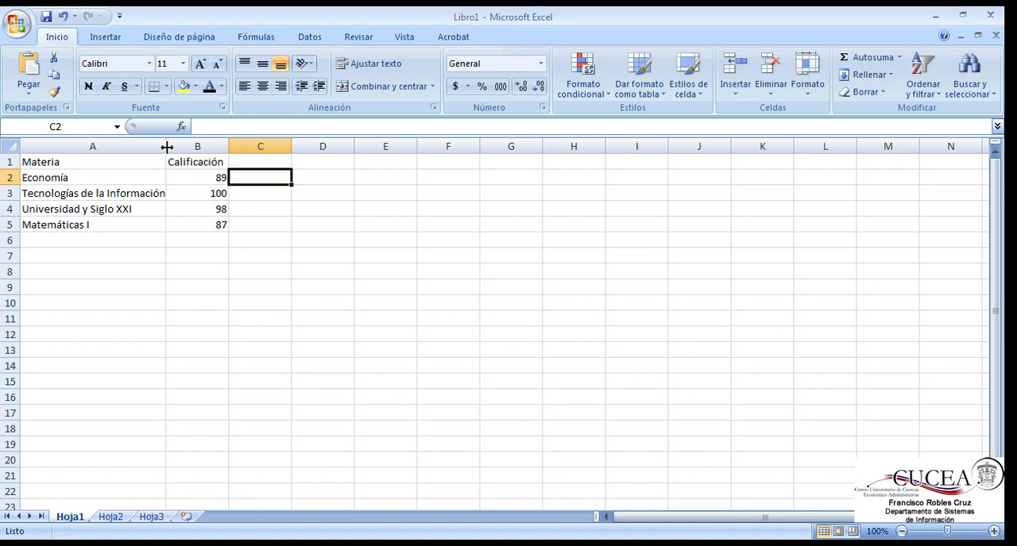
drag(167, 146, 91, 149)
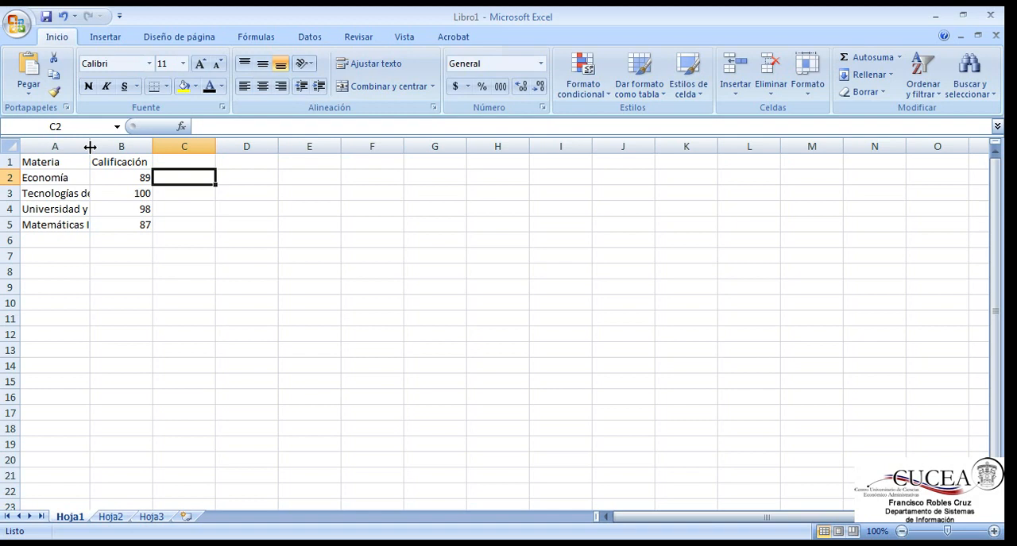
double_click(89, 147)
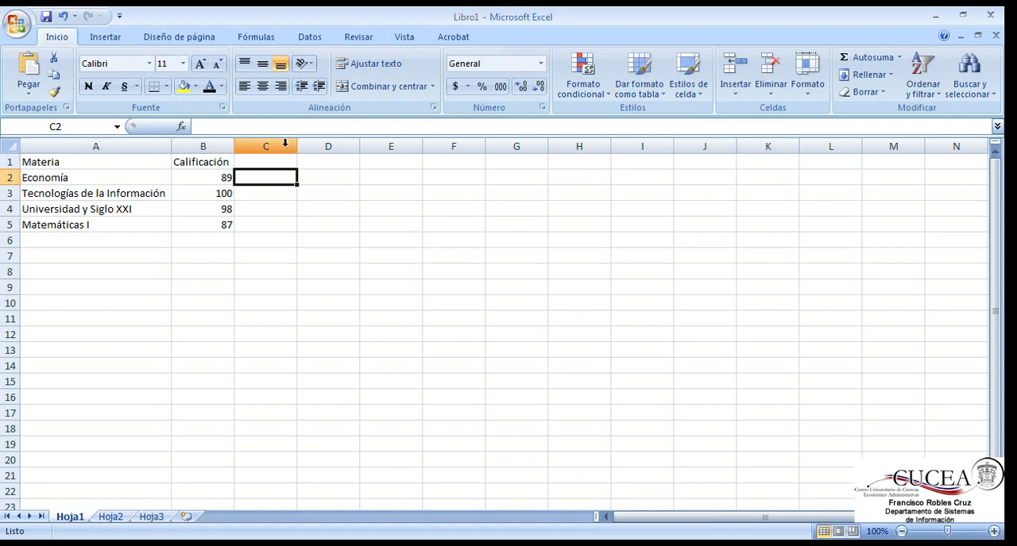
Step: Compare selecting entire columns A through H with selecting only the cells A1:G1
click(156, 144)
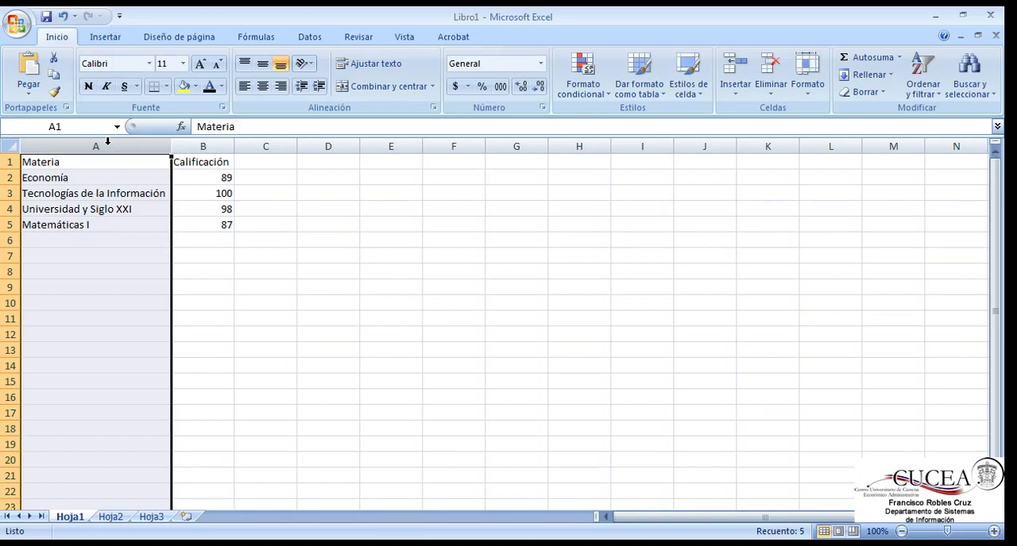
click(107, 141)
drag(107, 142, 572, 137)
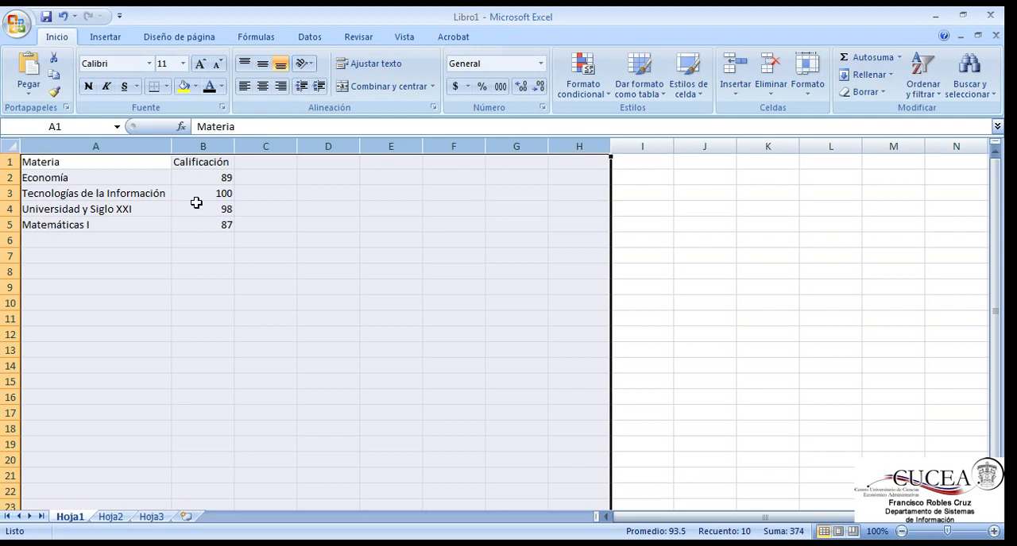
drag(89, 165, 516, 156)
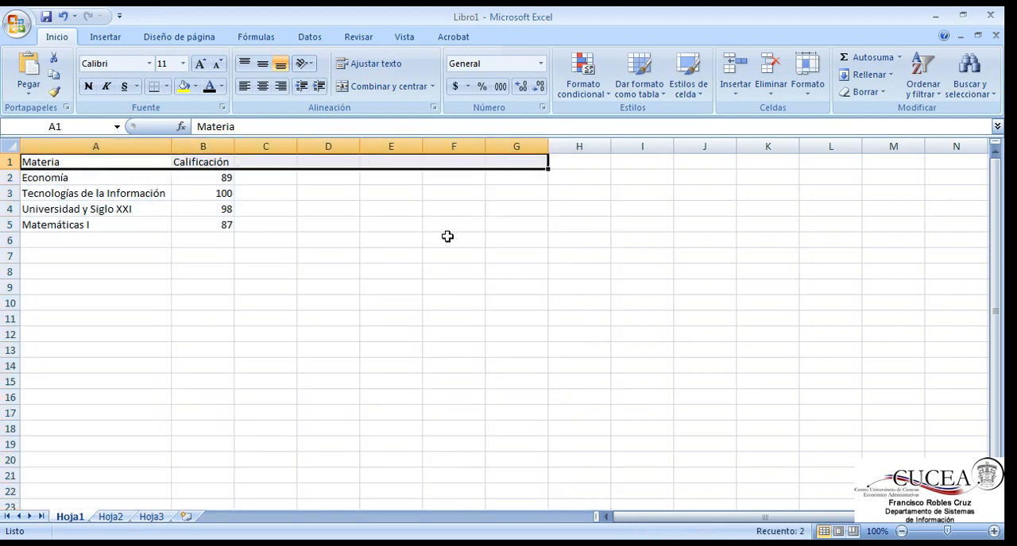
Step: Select entire columns A through G and widen them all together to the same width
click(126, 143)
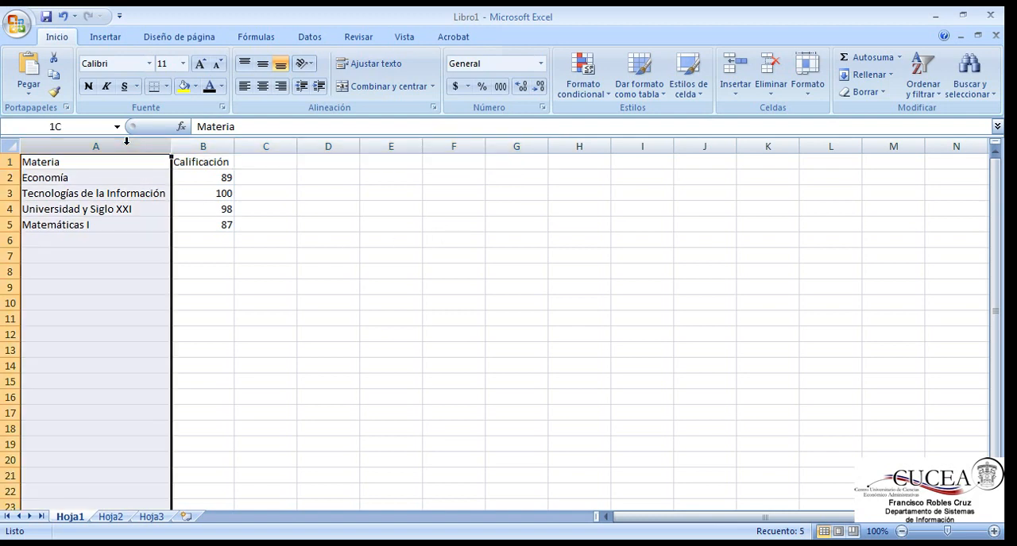
drag(152, 143, 540, 147)
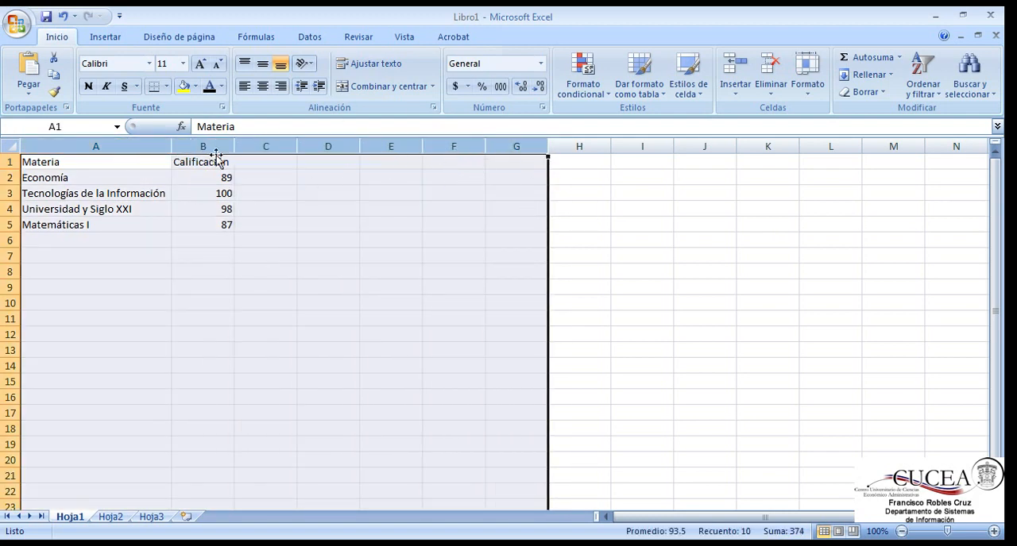
drag(230, 148, 436, 144)
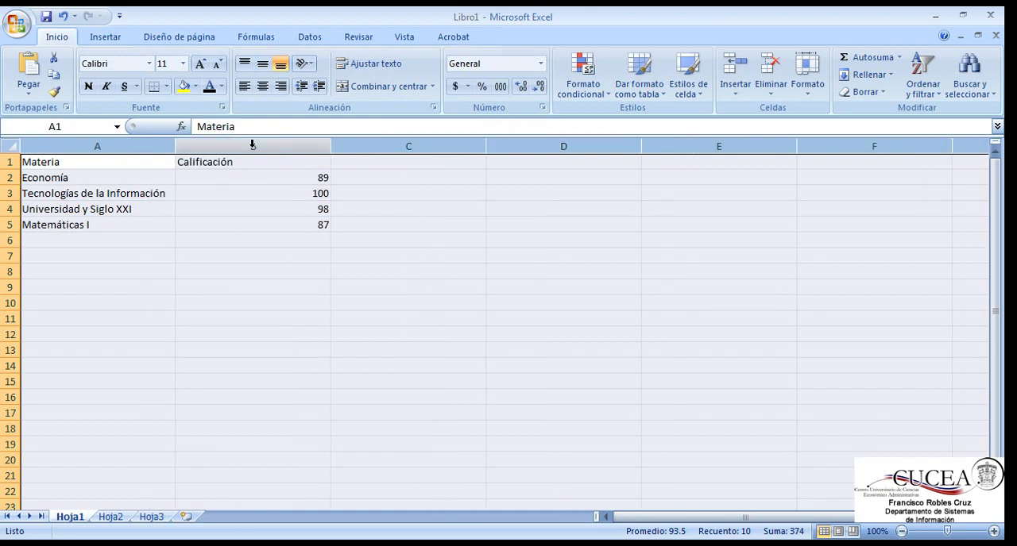
Step: Autofit the widths of the selected columns A through G to their contents and deselect them
double_click(175, 147)
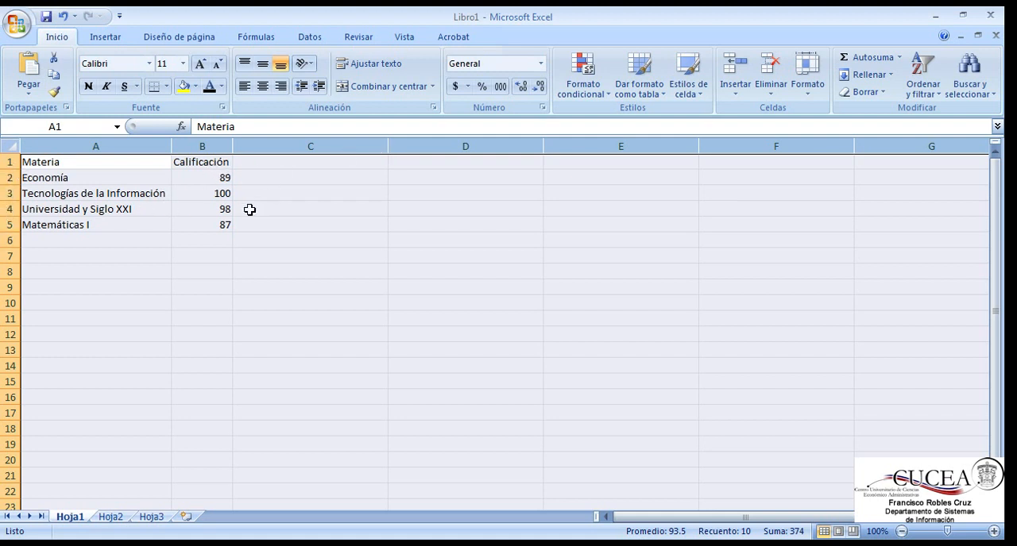
click(199, 223)
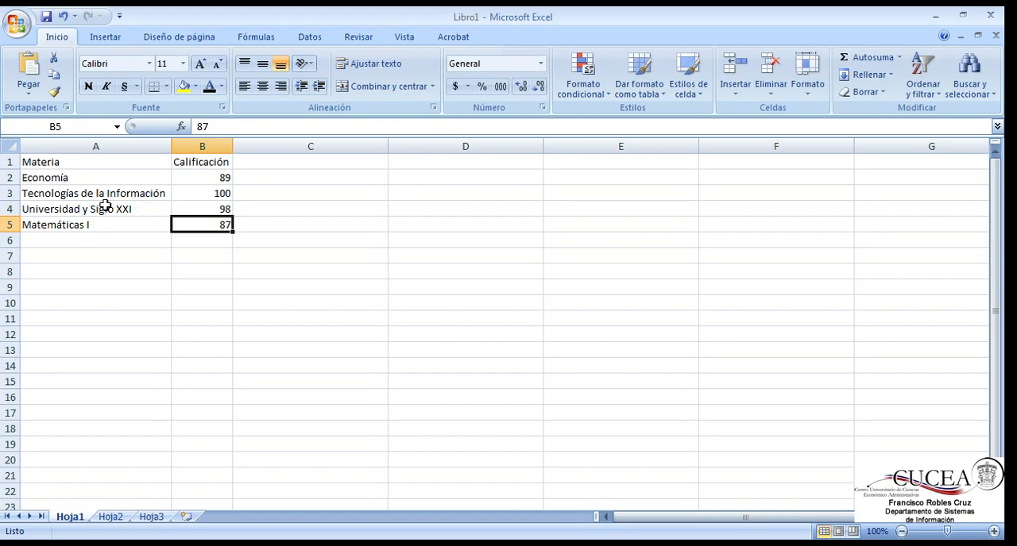
click(50, 198)
click(111, 209)
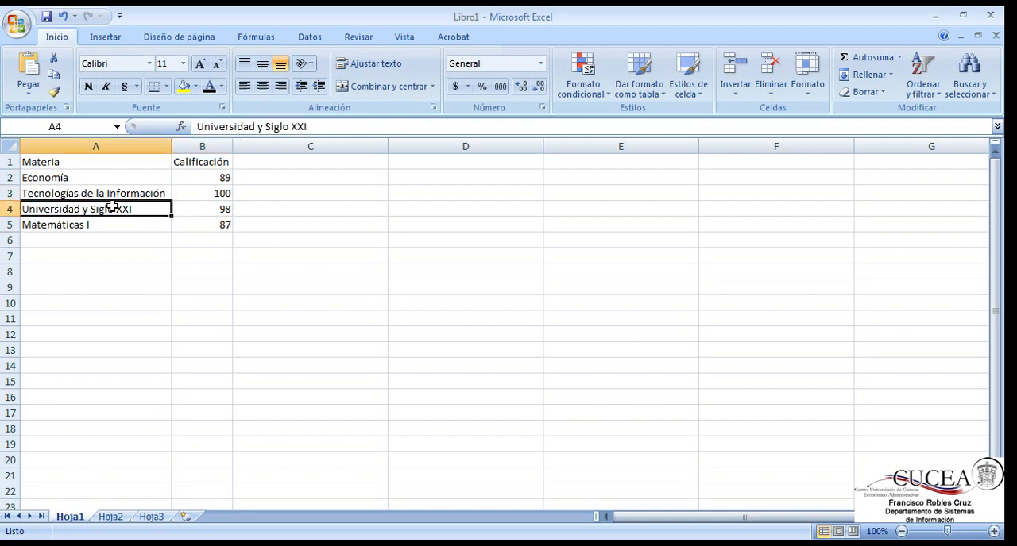
click(112, 225)
click(117, 196)
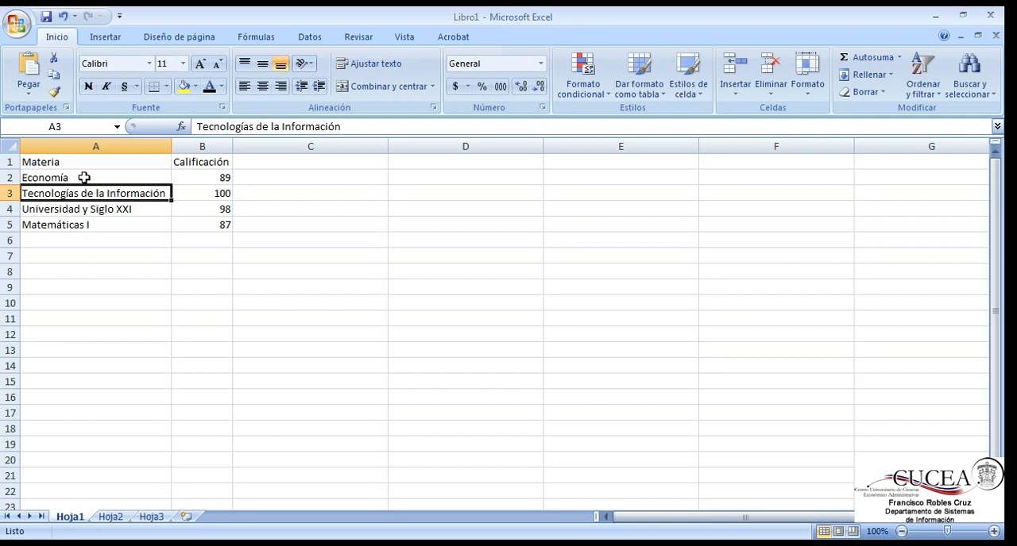
click(86, 177)
click(122, 193)
Step: Turn on text wrapping for the subject names in cells A2:A5
drag(94, 176, 107, 224)
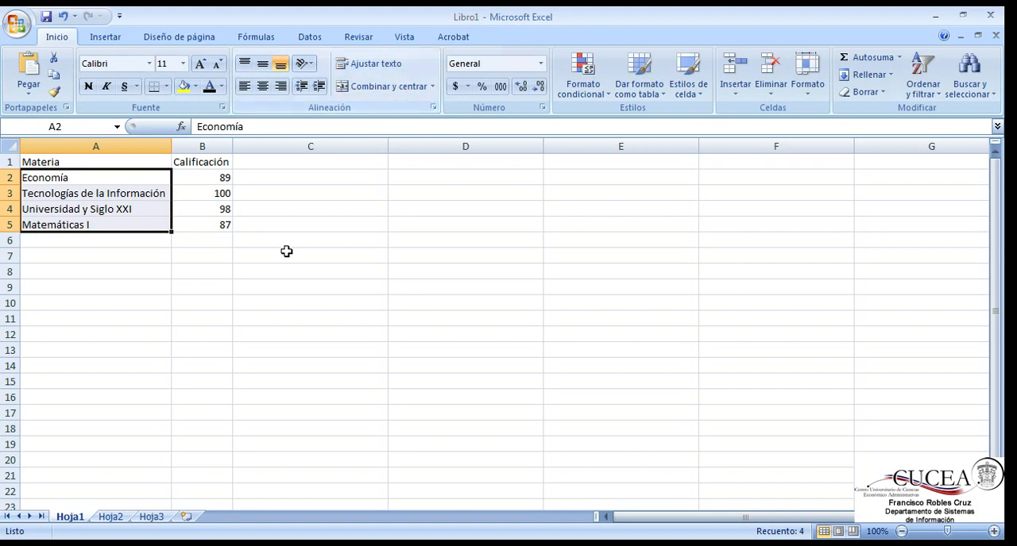
click(375, 70)
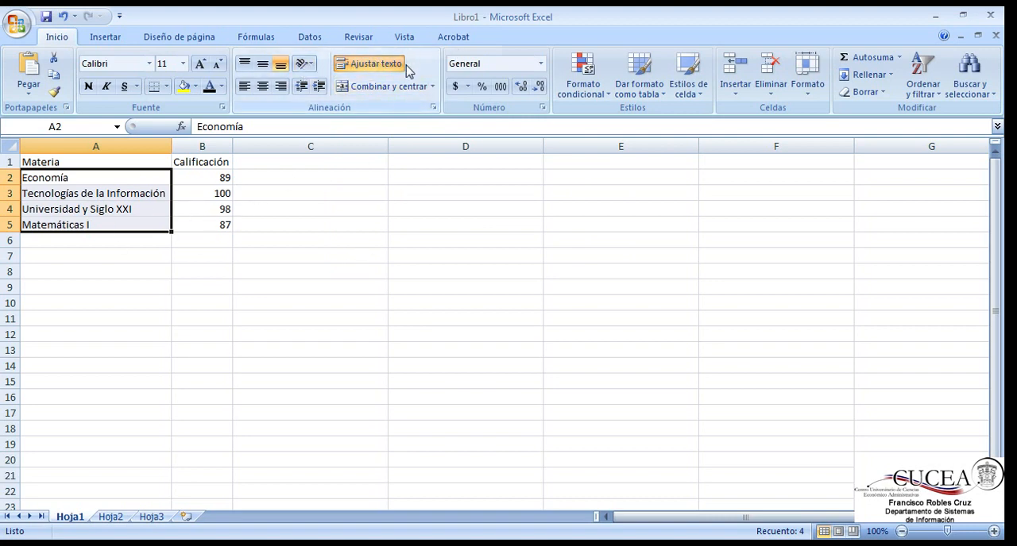
click(175, 274)
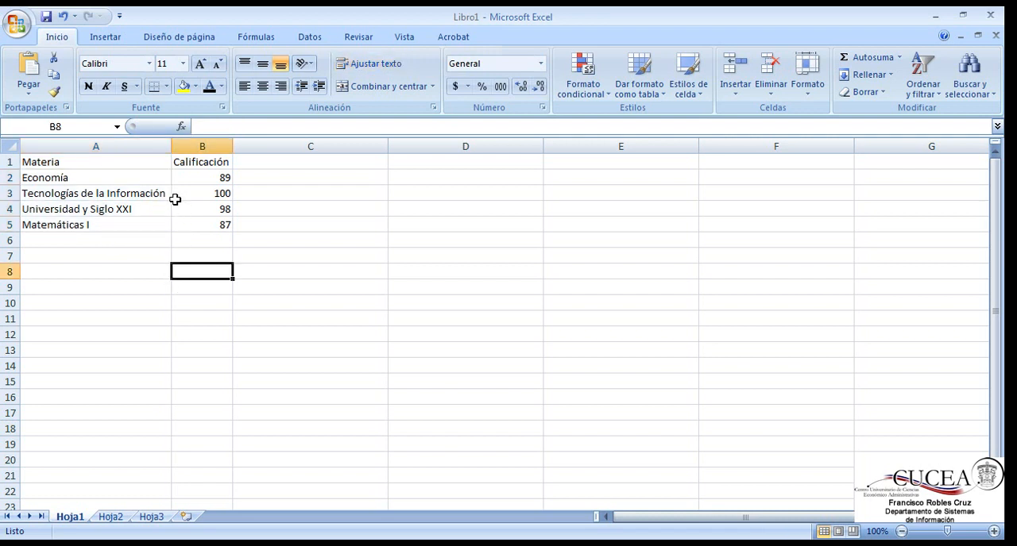
Step: Narrow column A and increase the heights of rows 3 and 4 so the long subject names wrap onto two lines
drag(171, 146, 103, 147)
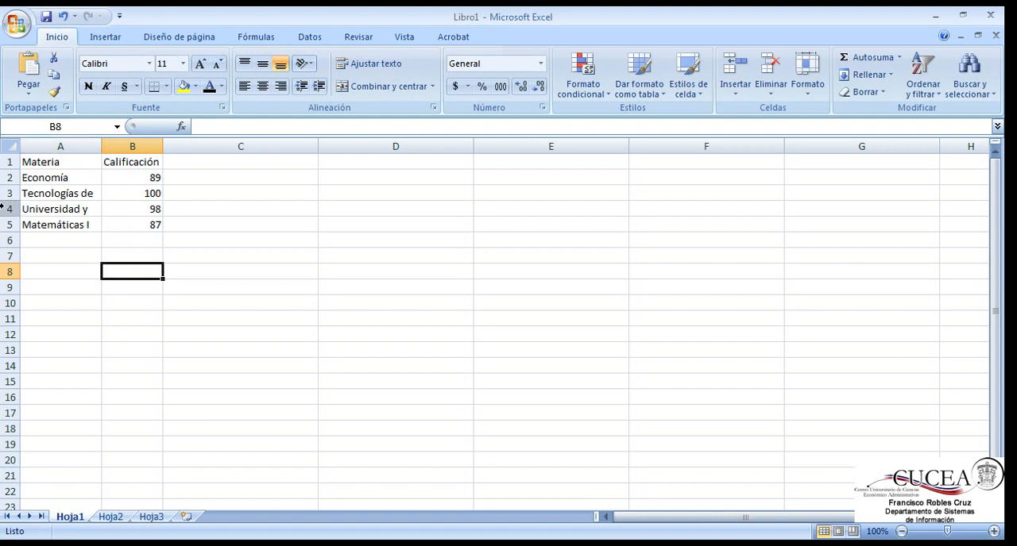
drag(9, 201, 9, 216)
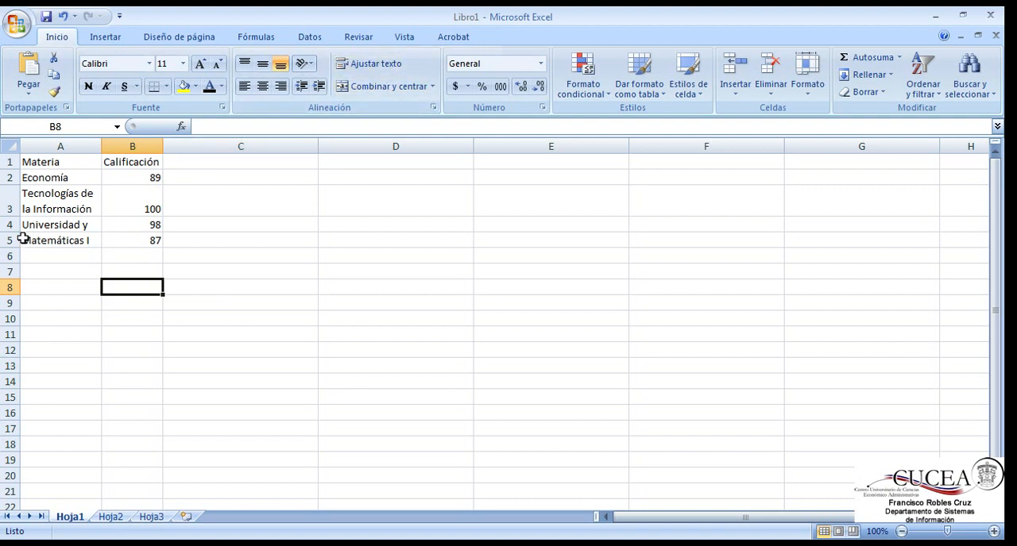
mouse_move(12, 232)
mouse_down()
mouse_move(9, 248)
mouse_move(13, 215)
mouse_move(13, 248)
mouse_up()
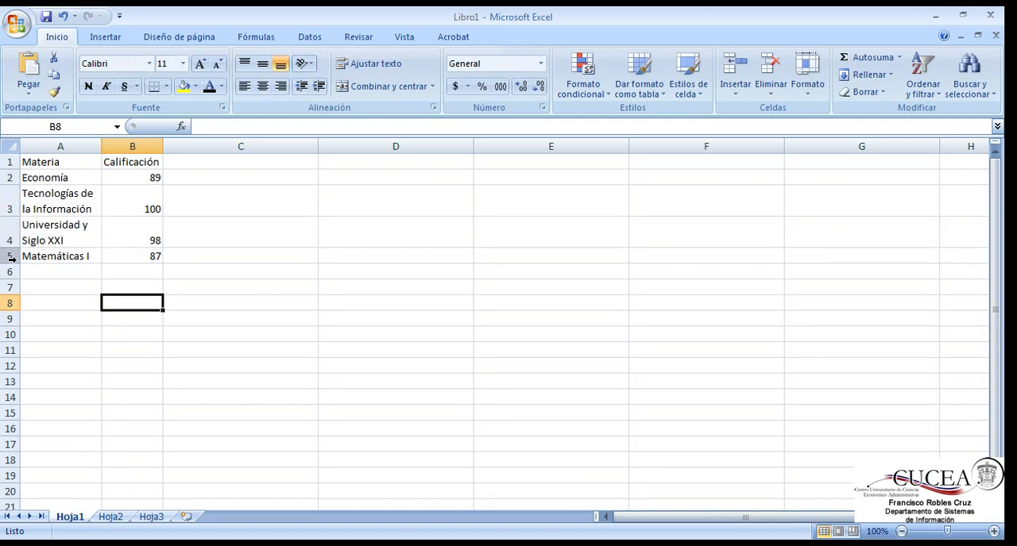
drag(101, 147, 95, 147)
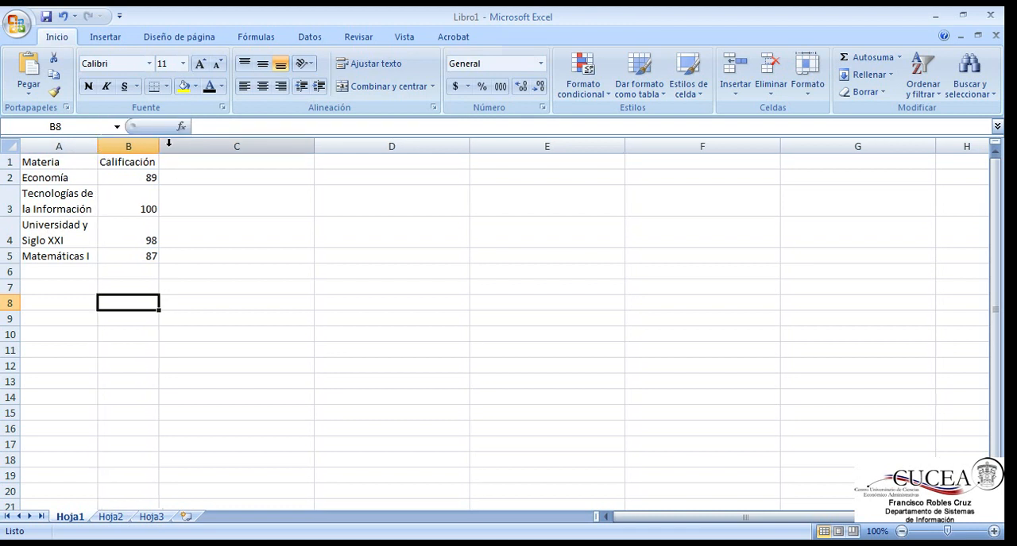
drag(159, 147, 159, 148)
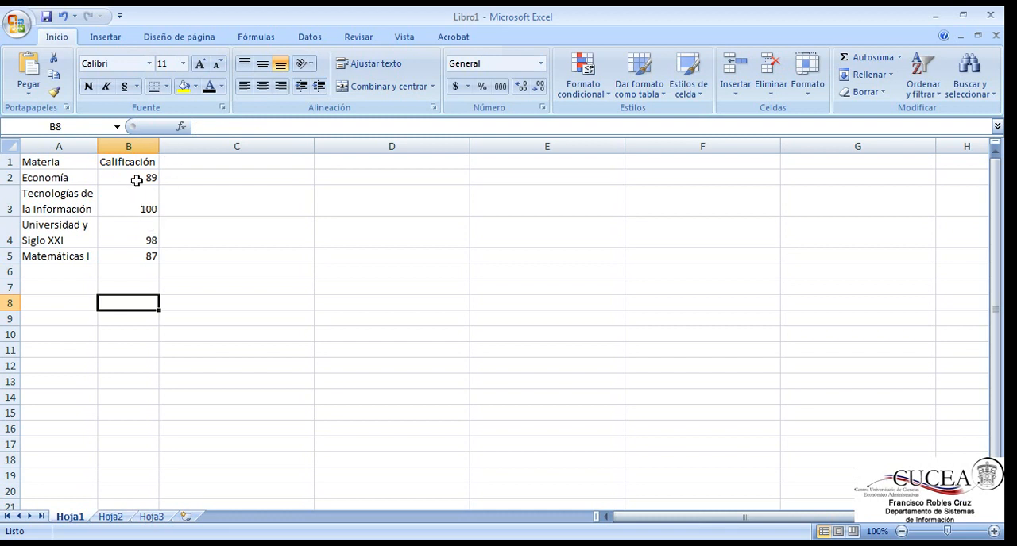
Step: Center the grades in cells B2:B5 horizontally
drag(137, 181, 132, 253)
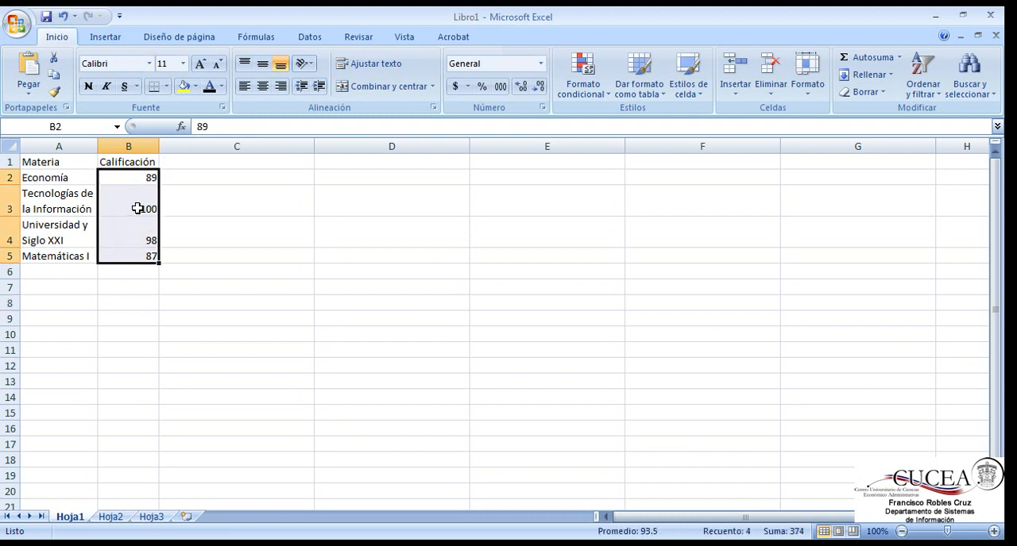
click(267, 96)
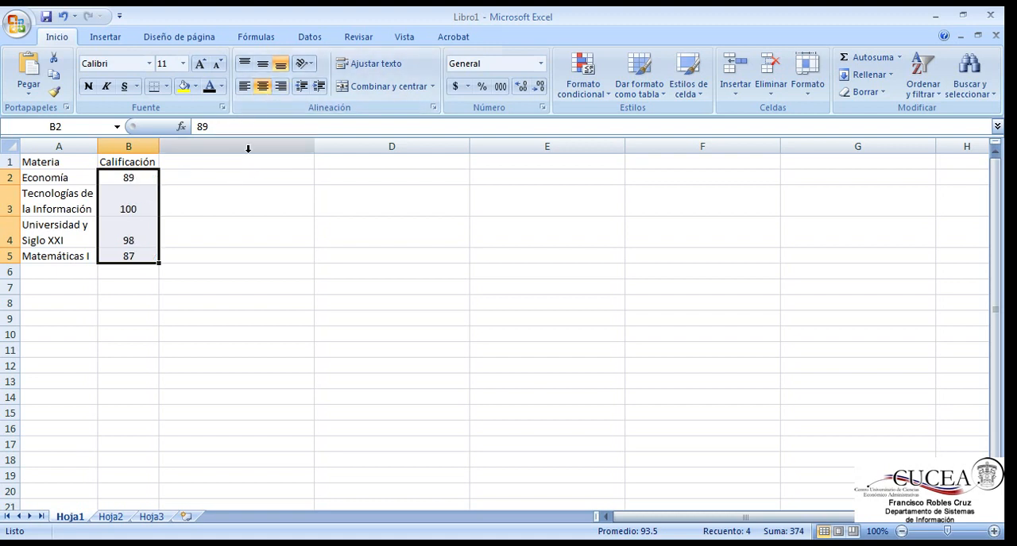
Step: Try the top, middle and bottom vertical alignments and the left and right horizontal alignments on the grades in B2:B5
click(264, 67)
click(281, 65)
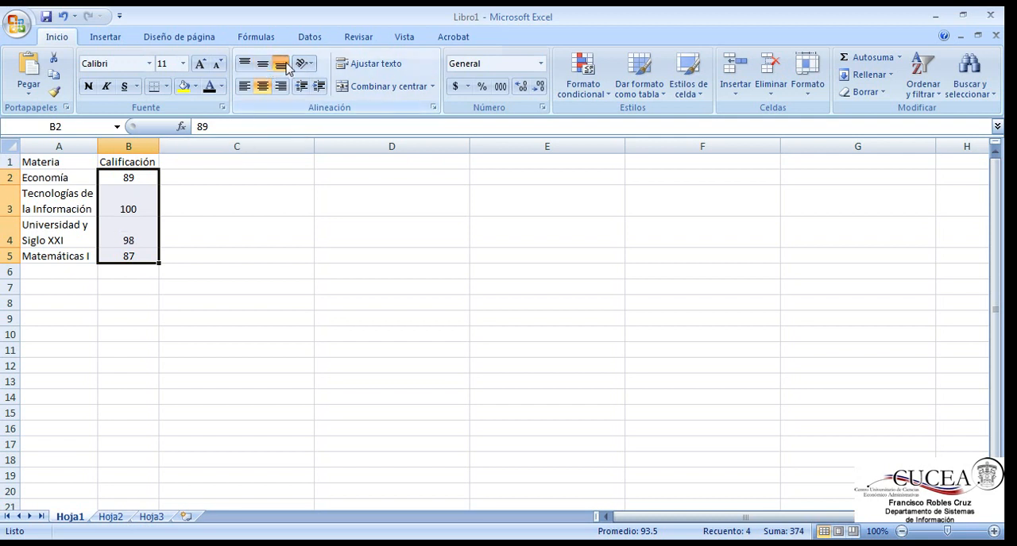
click(245, 64)
click(262, 65)
click(282, 65)
click(244, 86)
click(281, 85)
click(245, 63)
click(262, 63)
click(280, 65)
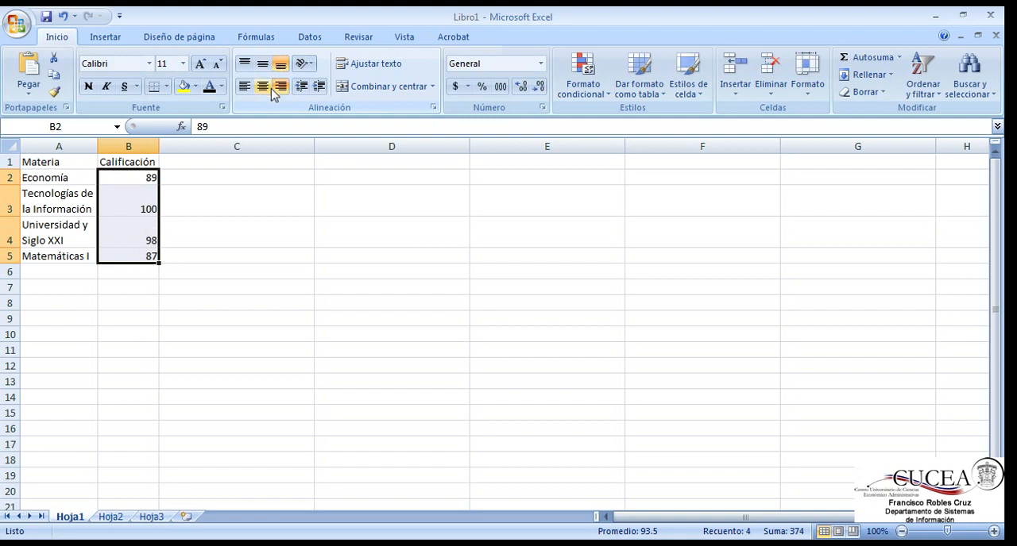
Step: Compare further alignments on the grades in B2:B5 and set them to middle vertical and centered horizontal alignment
click(262, 86)
click(245, 86)
click(245, 64)
click(262, 64)
click(264, 86)
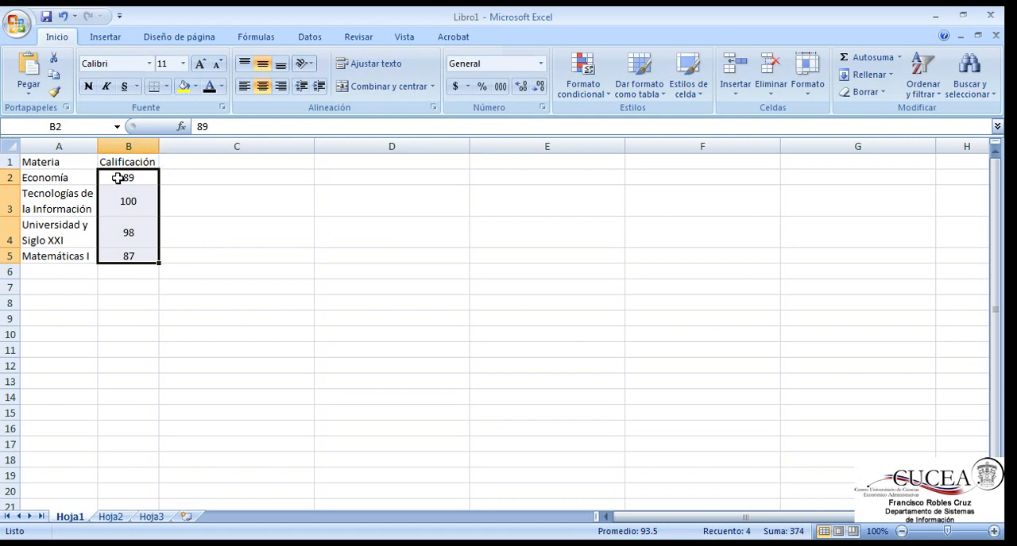
click(80, 161)
click(123, 193)
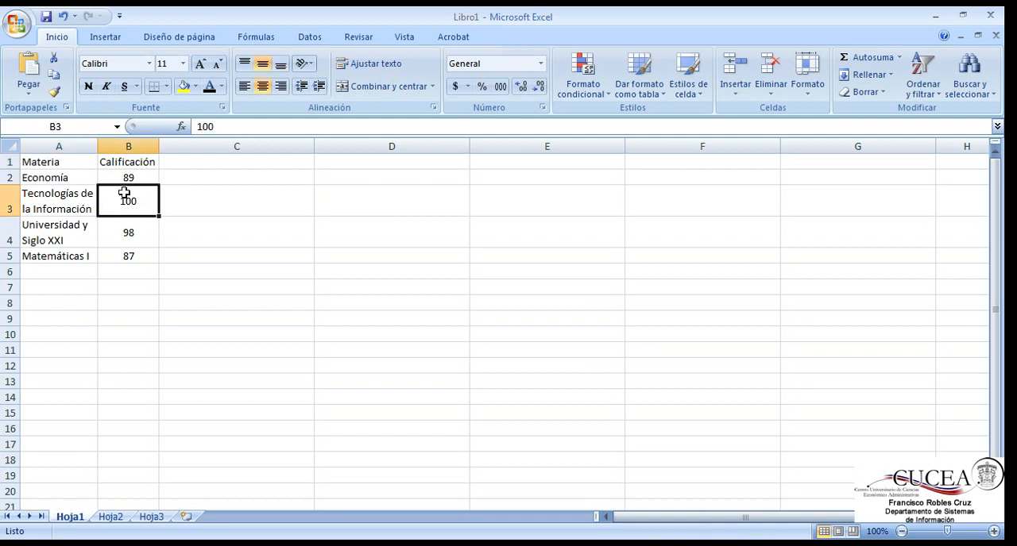
click(127, 177)
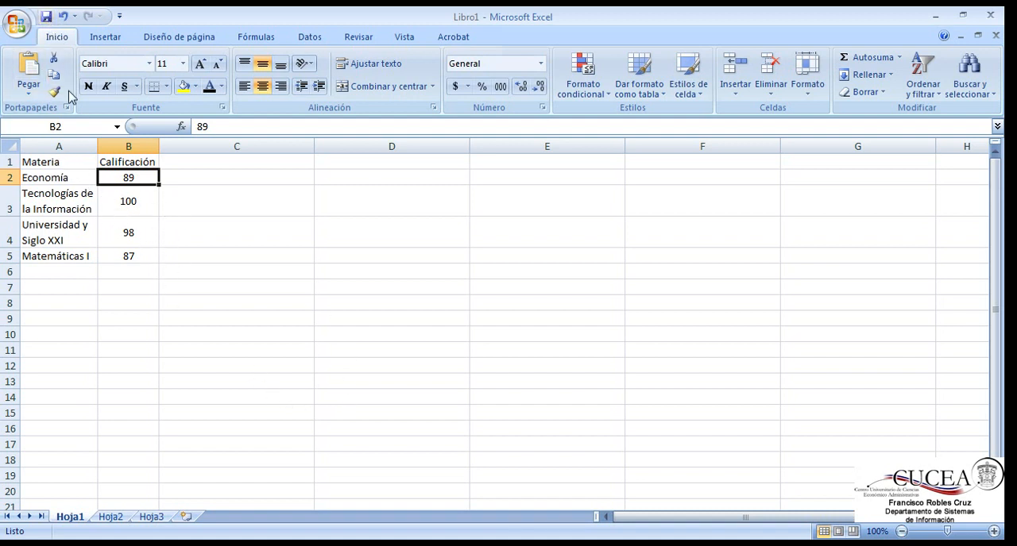
key(alt+Tab)
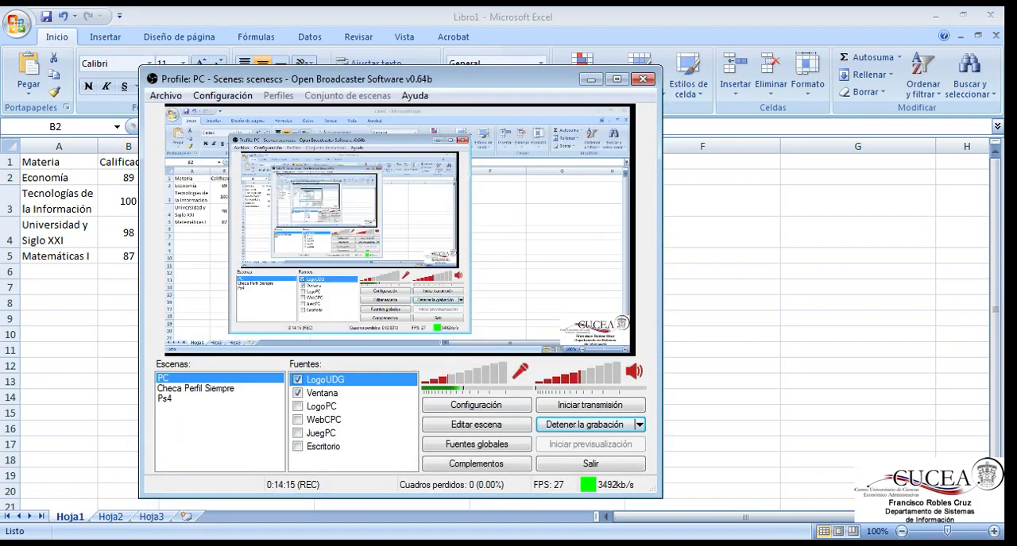